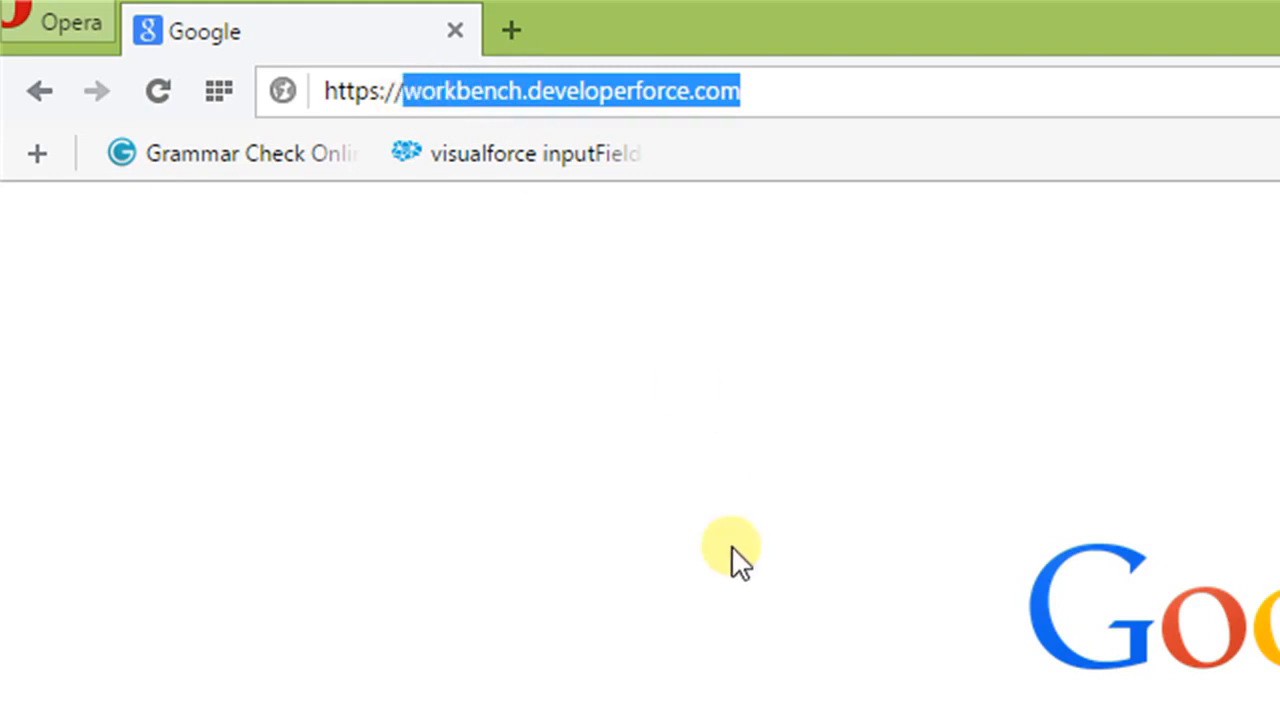
Step: Open workbench.developerforce.com, agree to the terms of service, and log in through Salesforce with the prefilled credentials
left_click(774, 94)
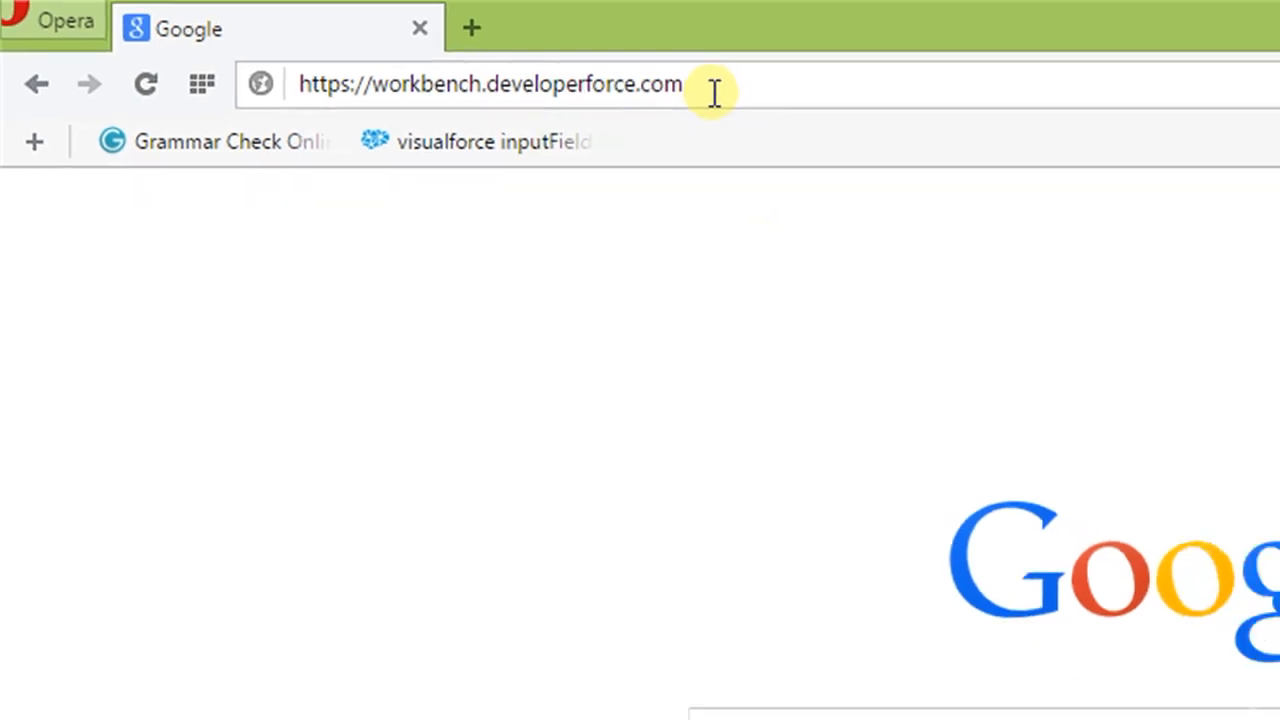
key("Return")
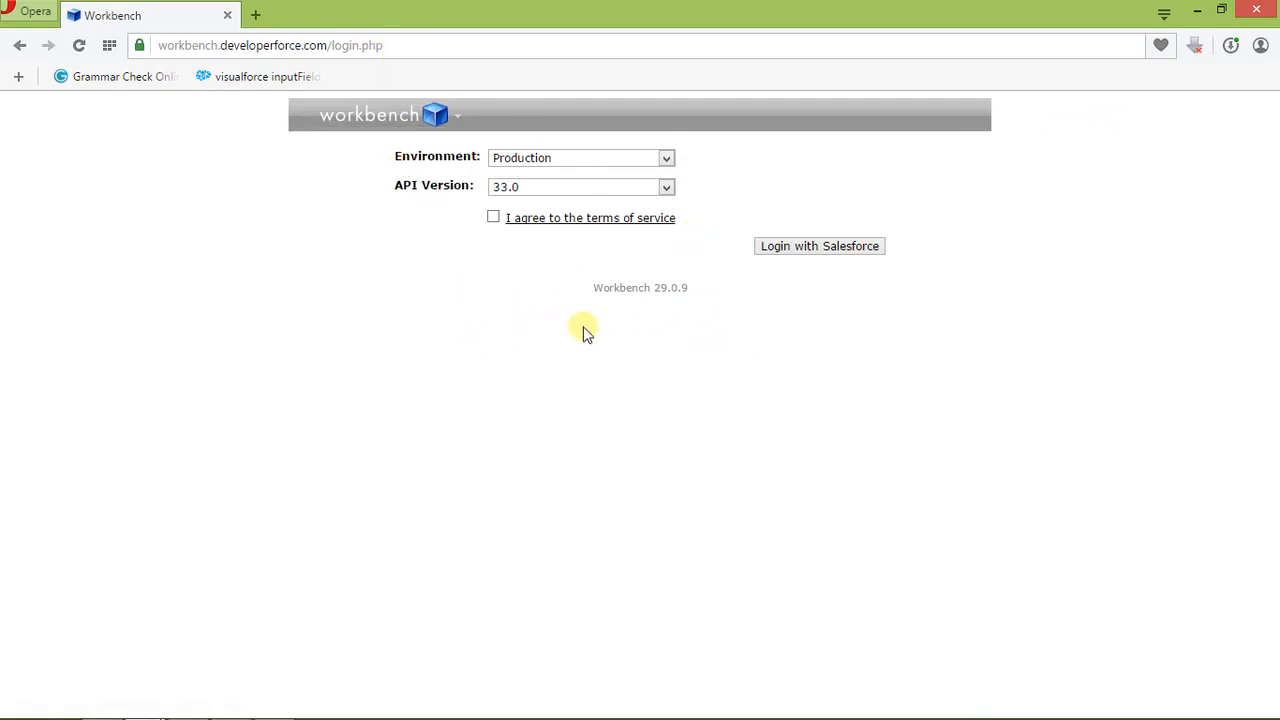
left_click(493, 217)
left_click(837, 245)
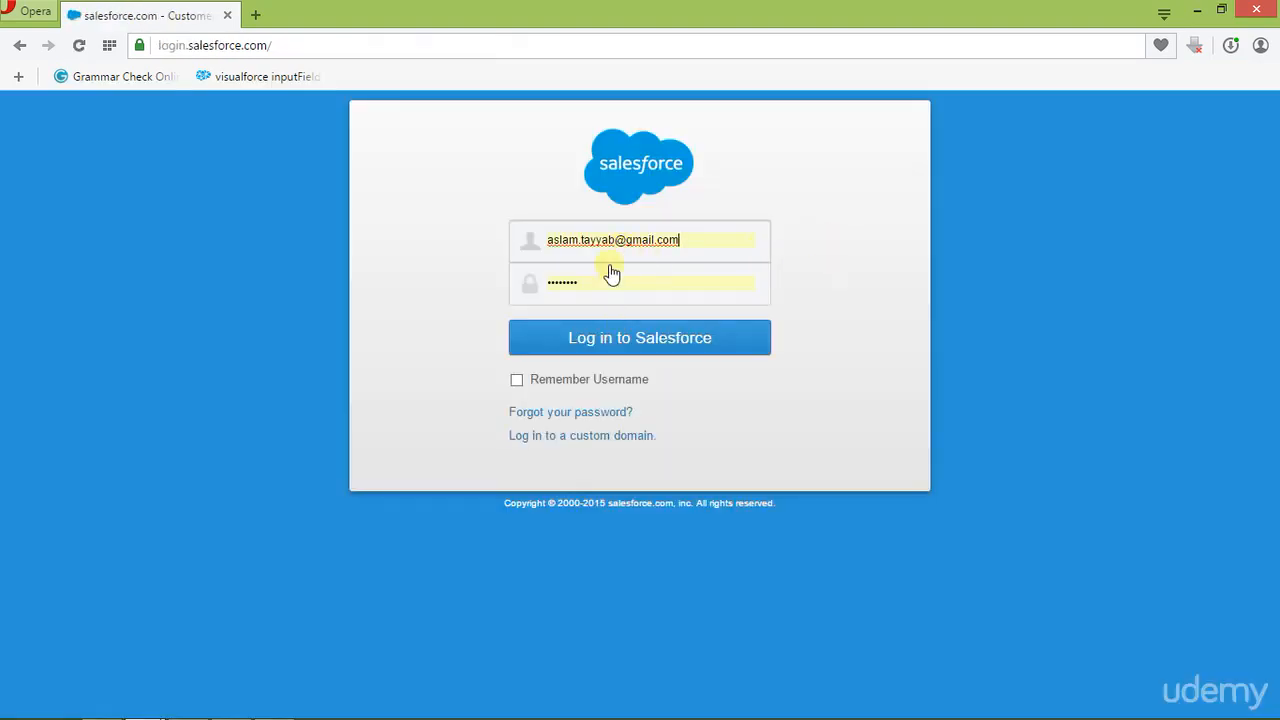
left_click(585, 343)
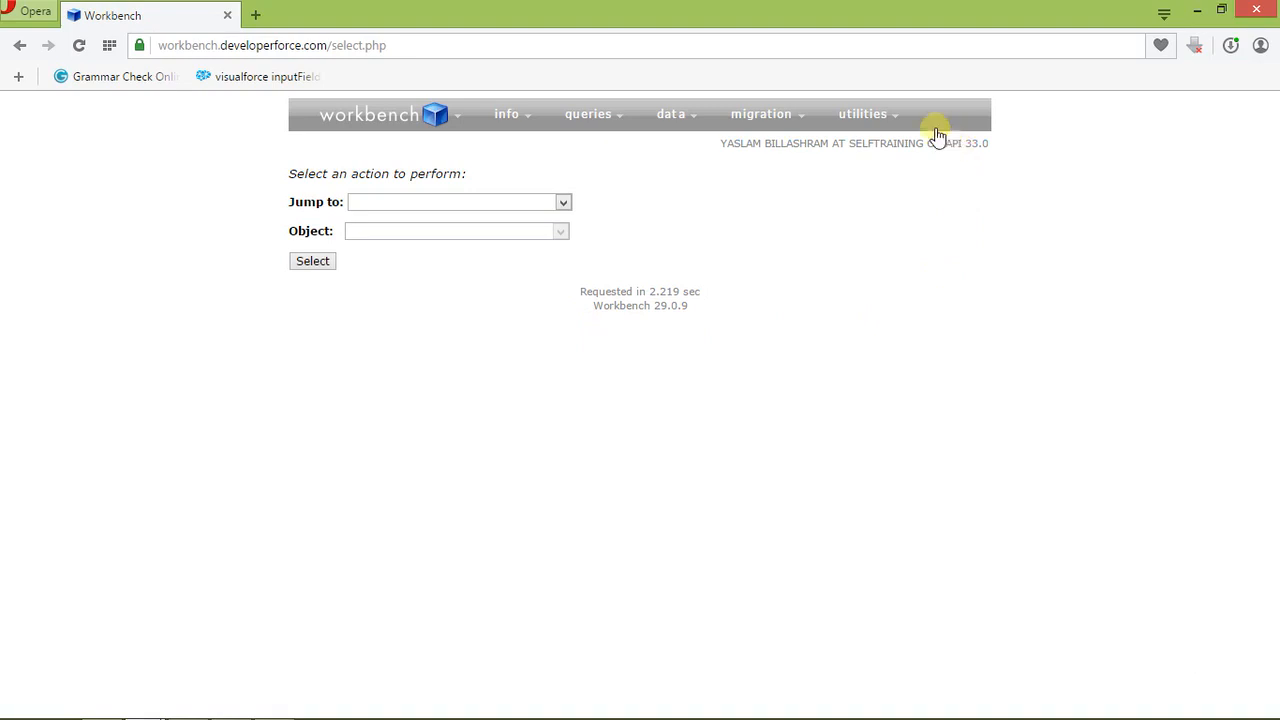
mouse_move(900, 118)
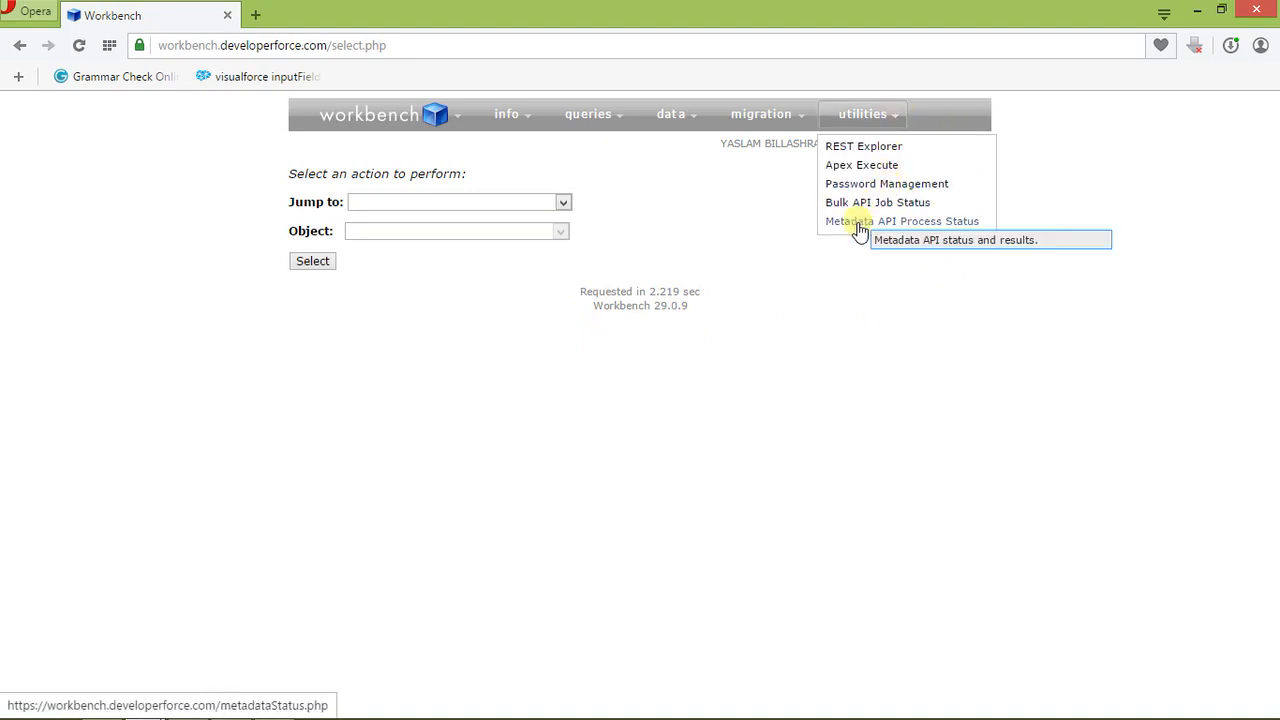
mouse_move(763, 118)
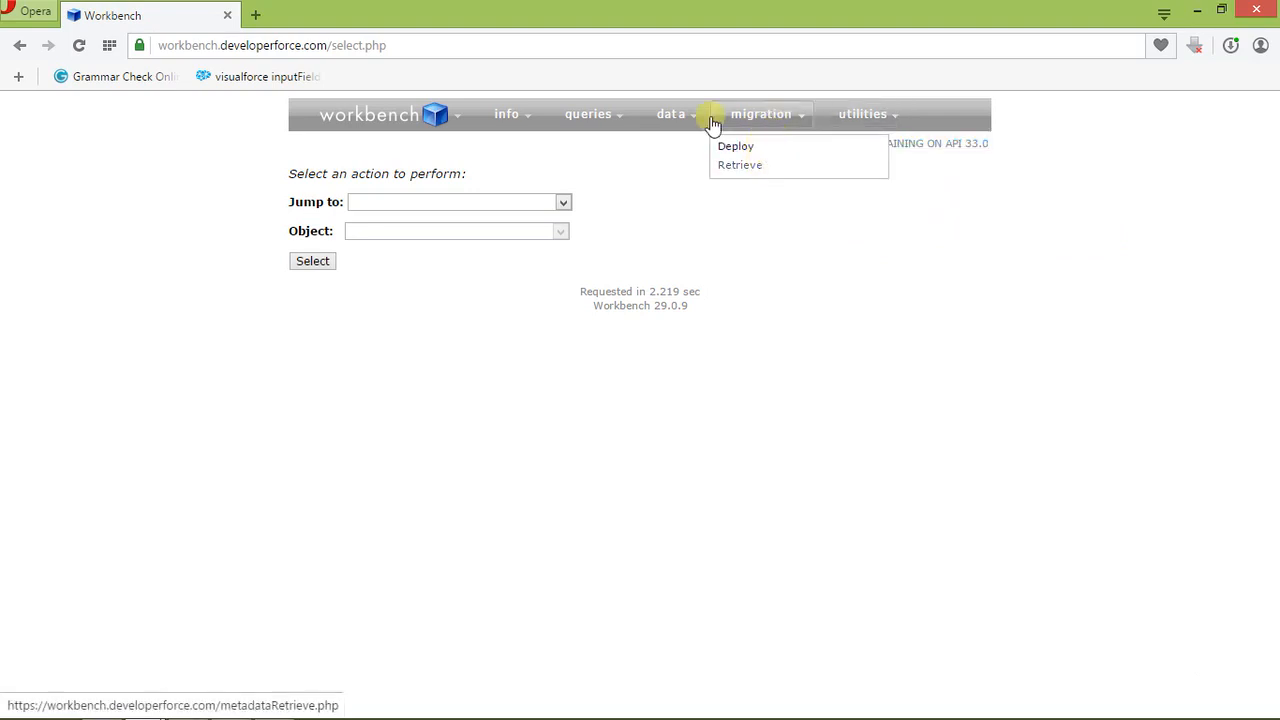
mouse_move(678, 117)
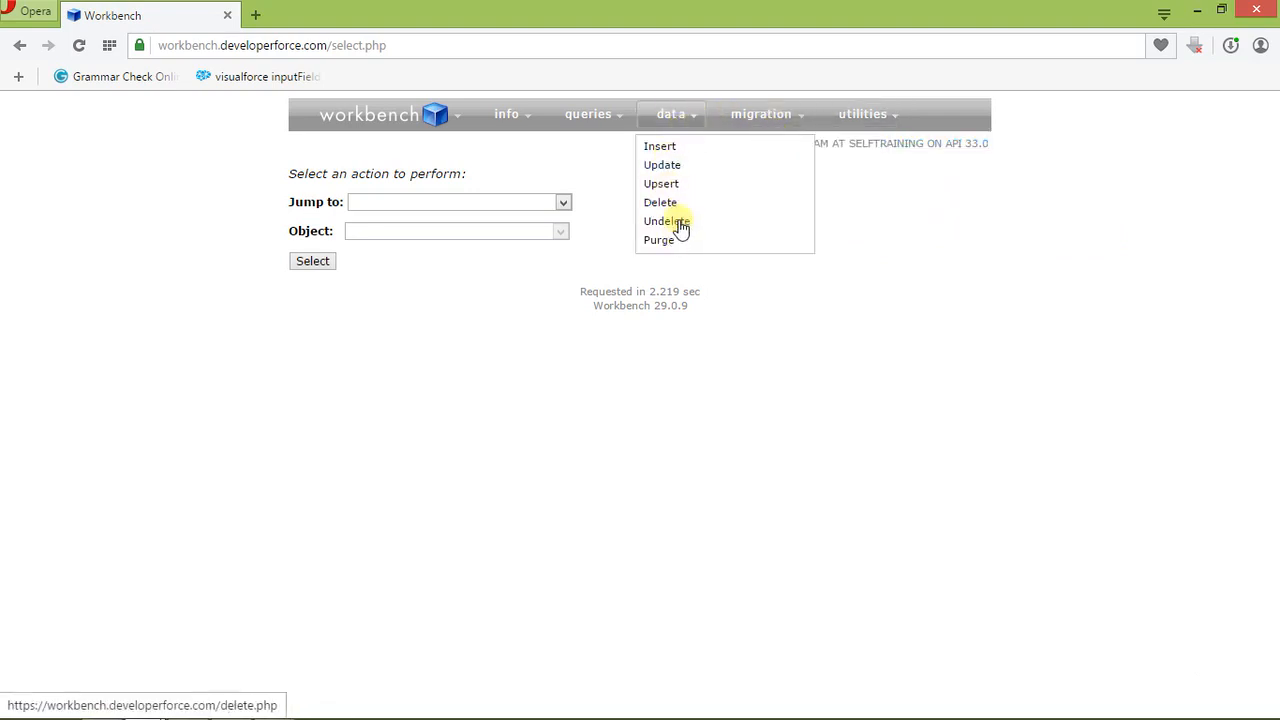
mouse_move(615, 118)
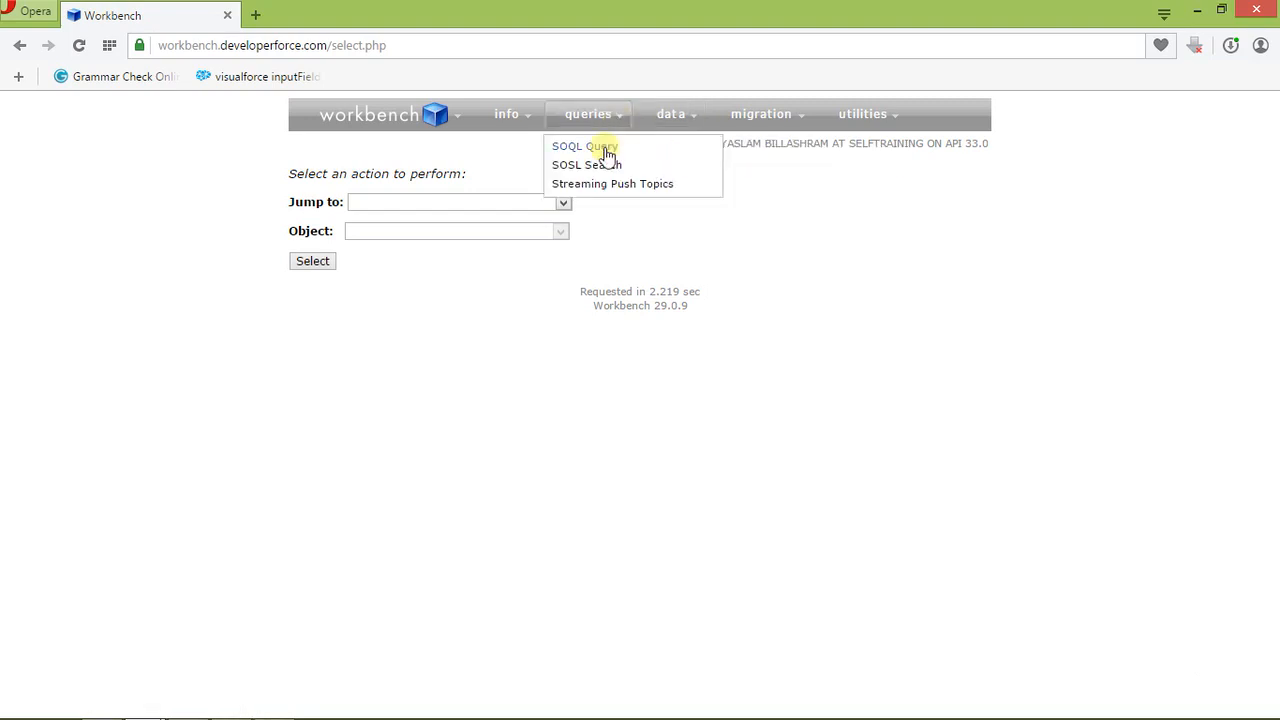
Step: Enable Allows SOQL Parent Relationship Queries in the Workbench settings and apply the settings
mouse_move(462, 121)
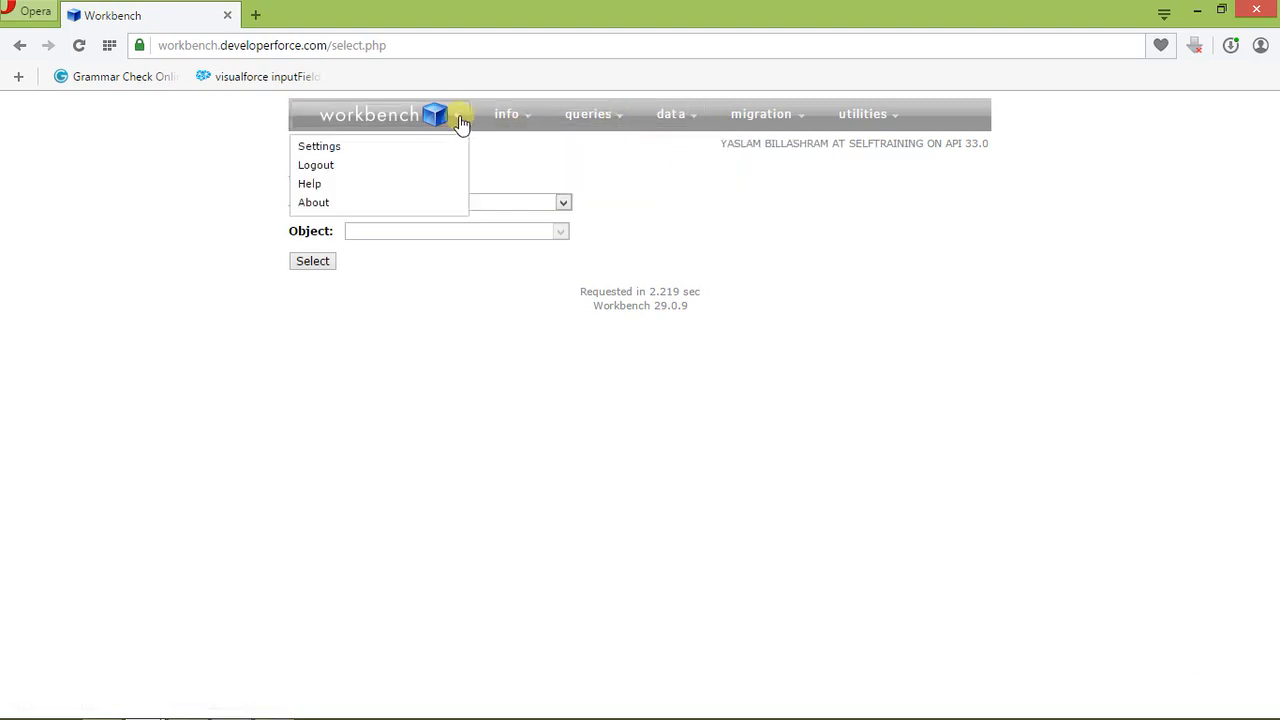
left_click(323, 153)
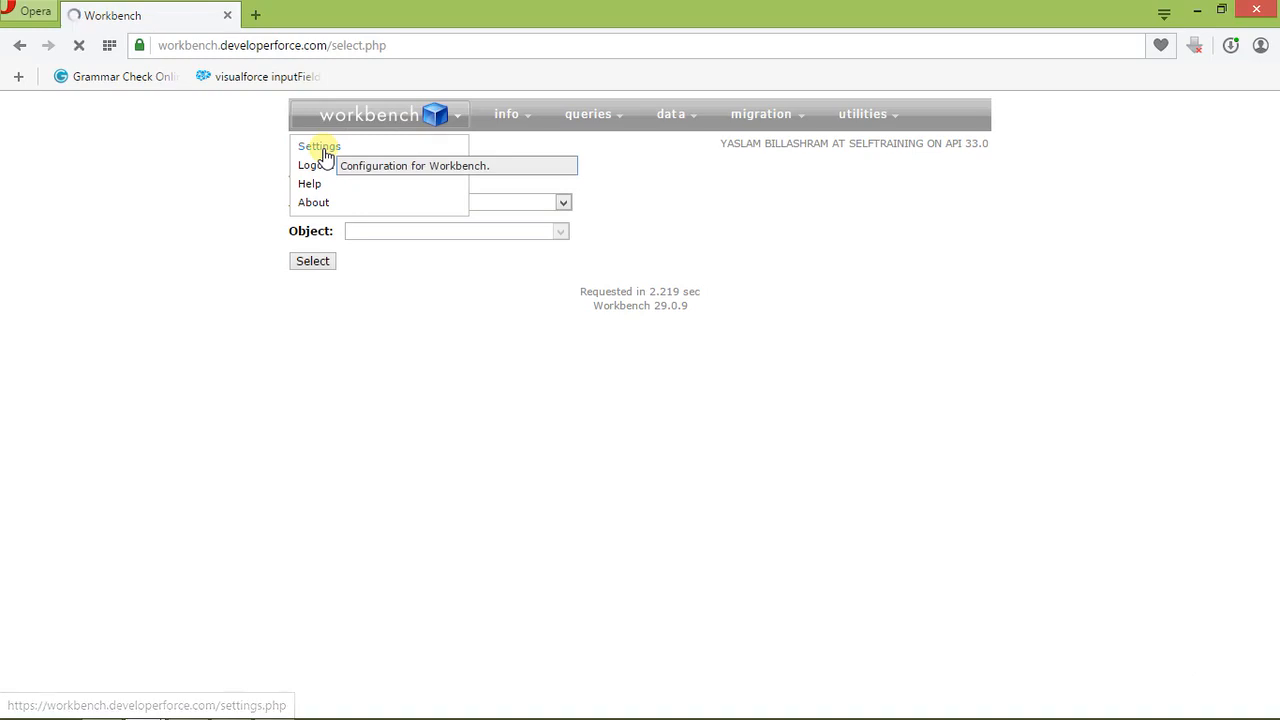
scroll(214, 410, "down", 3)
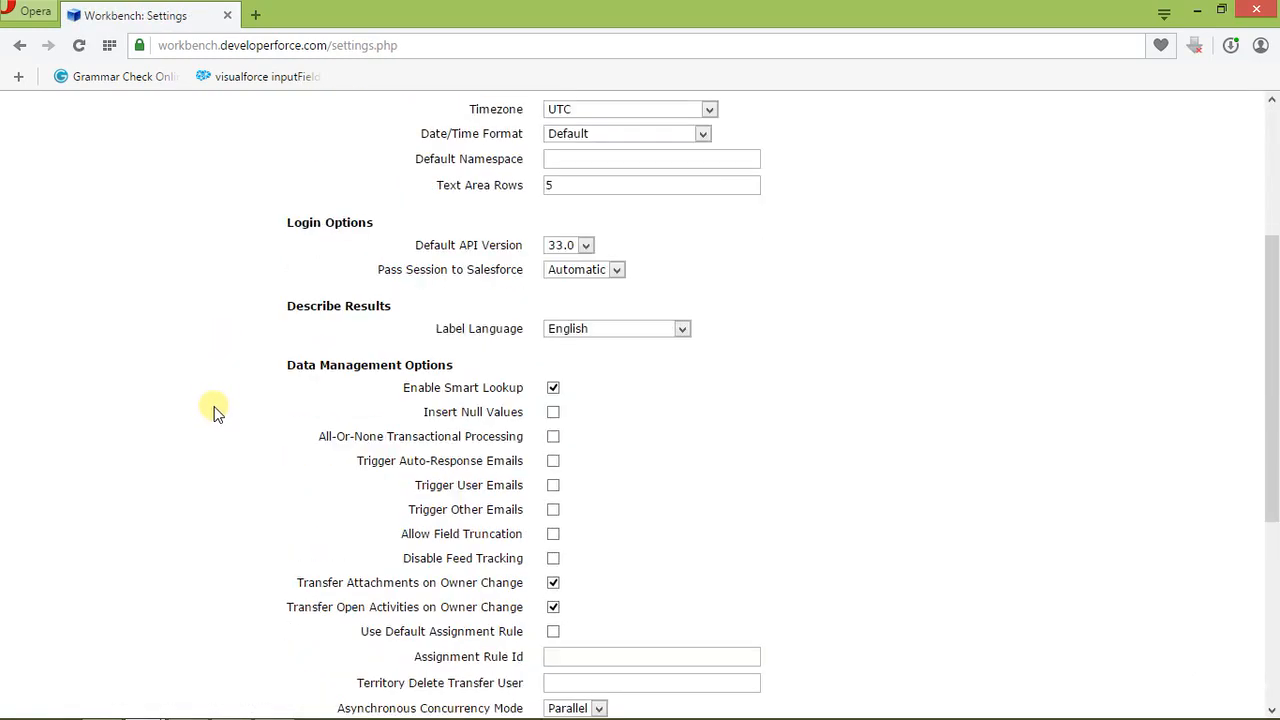
scroll(214, 410, "down", 3)
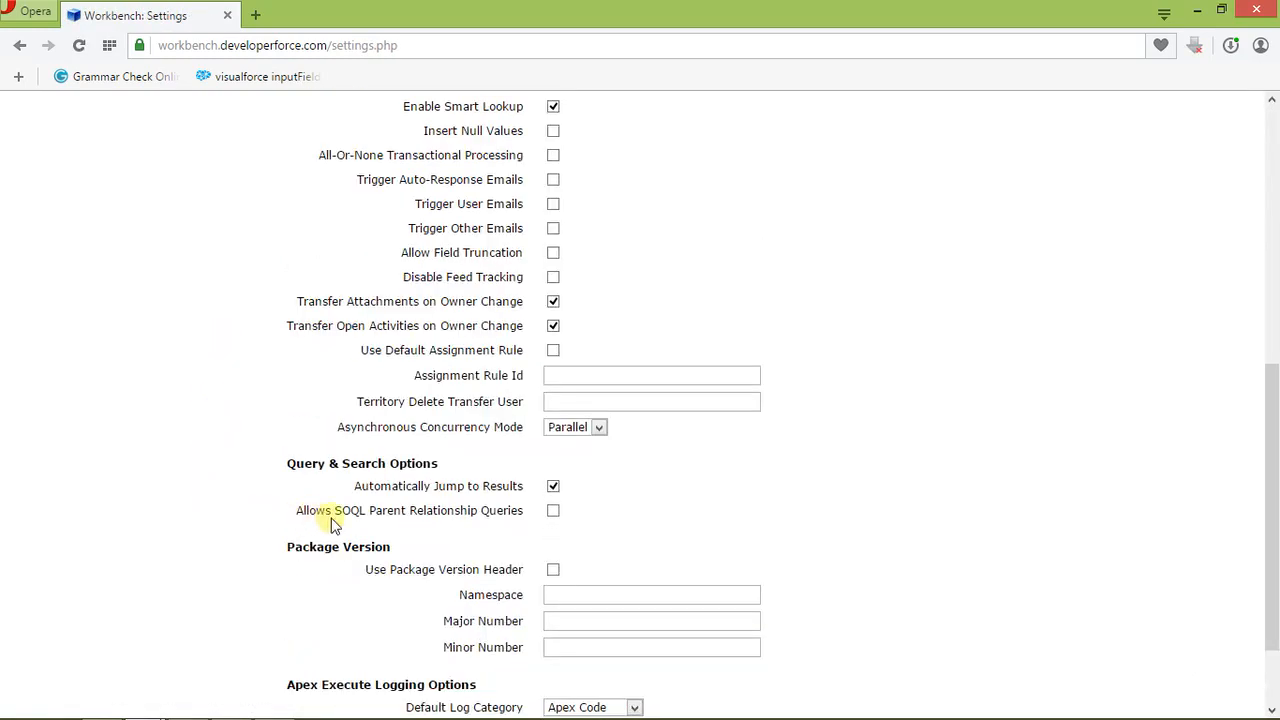
left_click(553, 511)
scroll(89, 422, "up", 6)
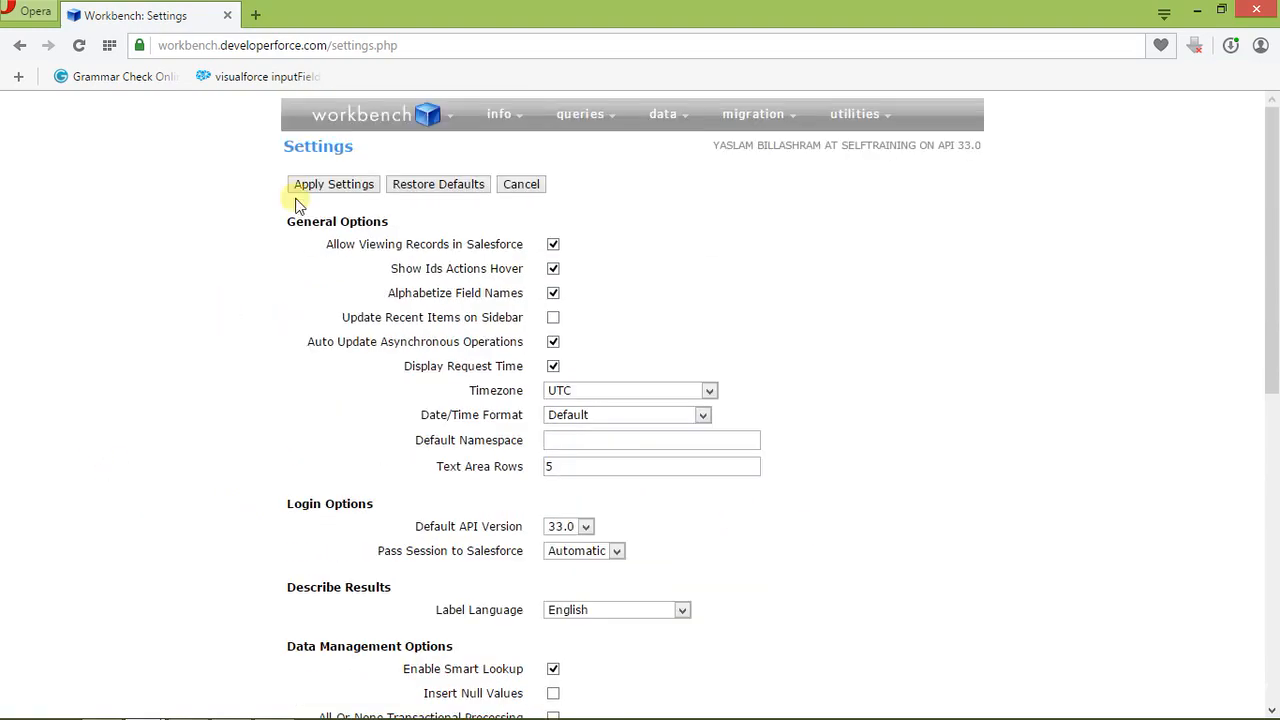
left_click(322, 188)
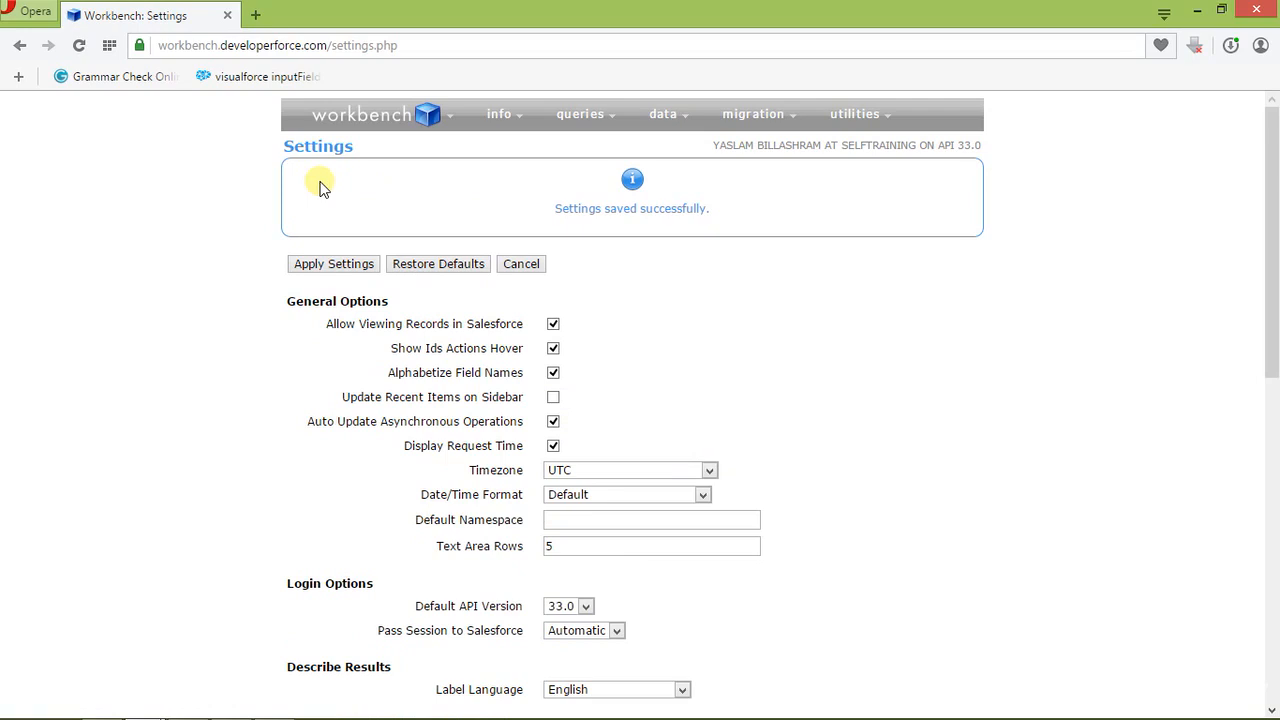
Step: Open the SOQL query builder and build a query on the Account object with the AccountNumber field
mouse_move(588, 130)
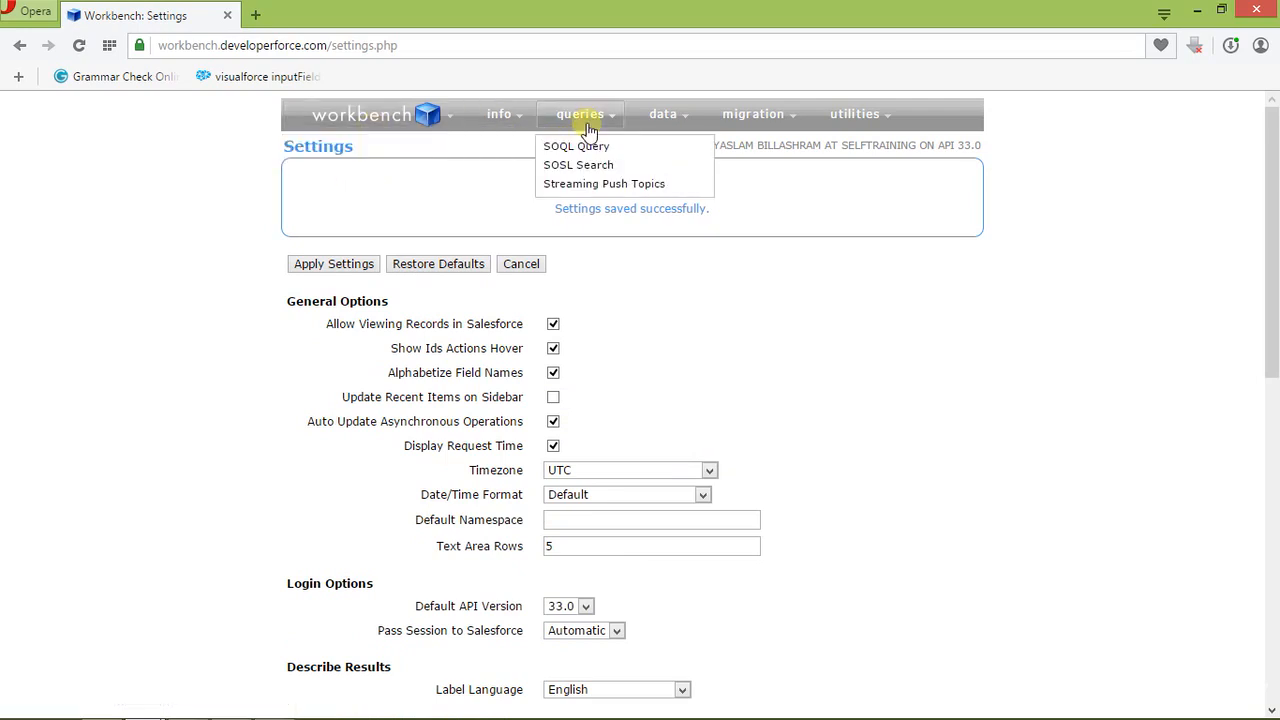
left_click(582, 150)
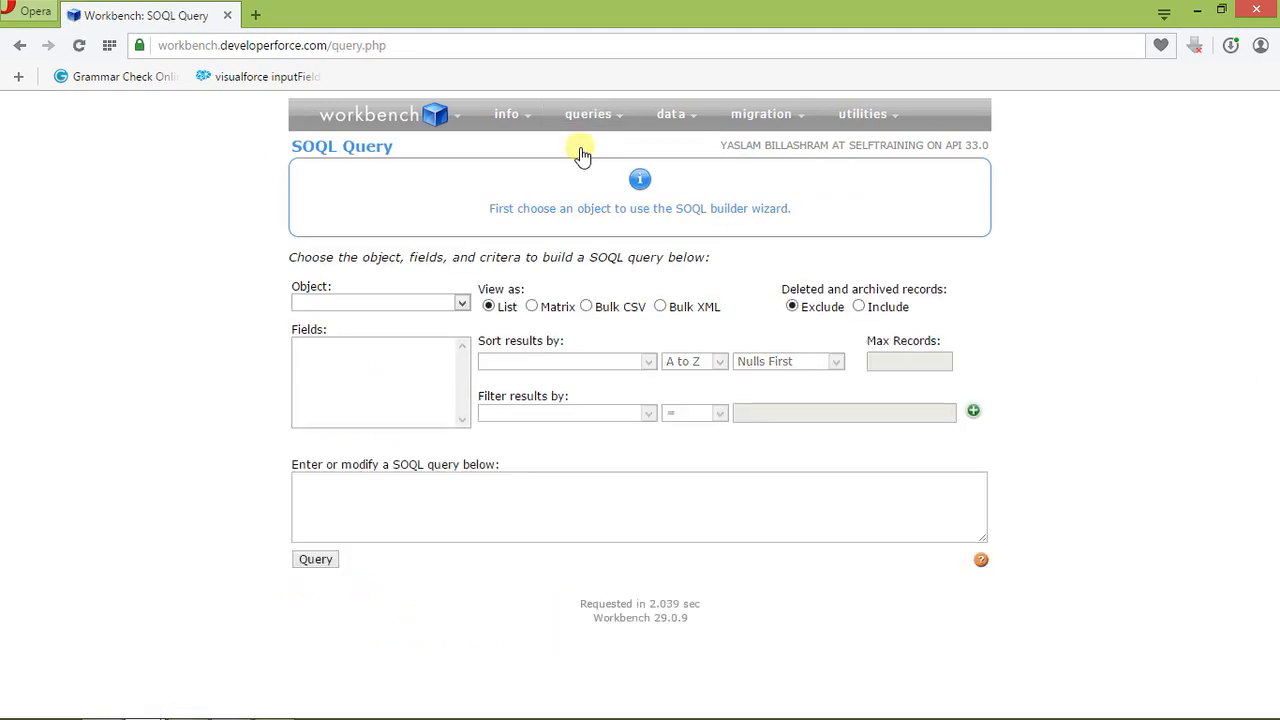
left_click(462, 304)
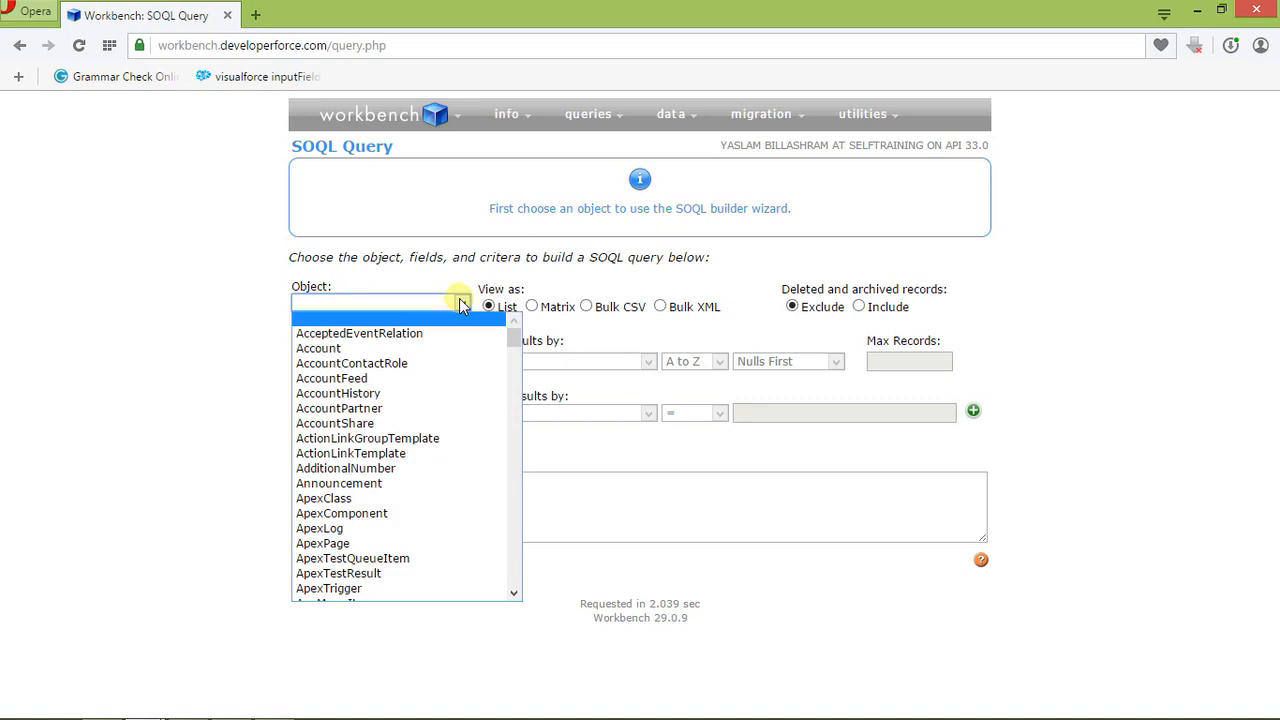
left_click(364, 350)
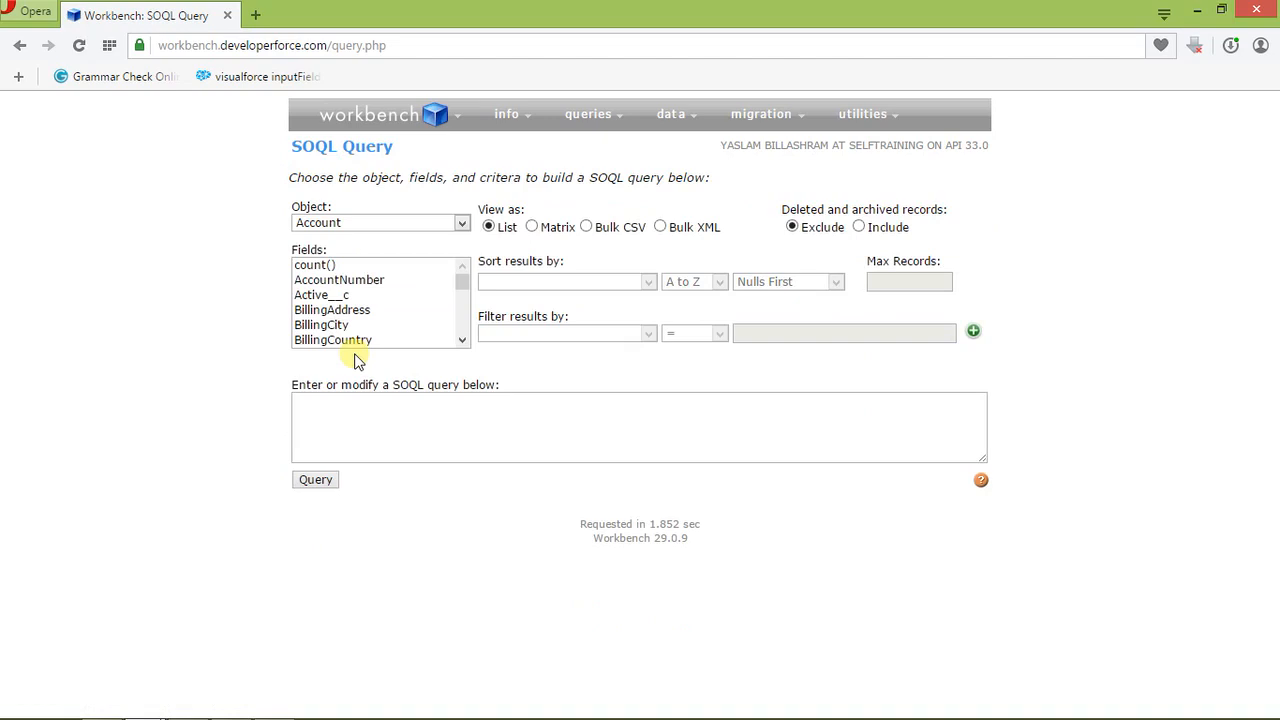
left_click(352, 282)
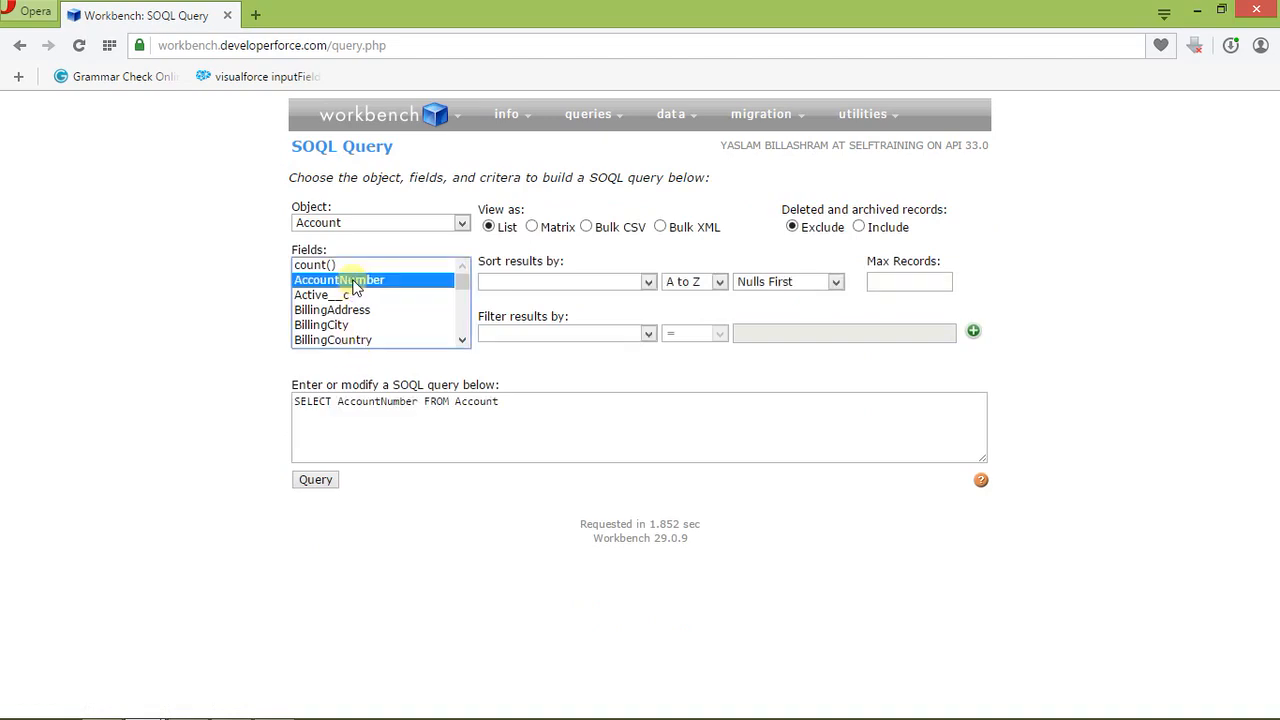
Step: Run the AccountNumber query on Account and view the returned records
left_click(339, 426)
left_click_drag(500, 401, 294, 401)
left_click(366, 425)
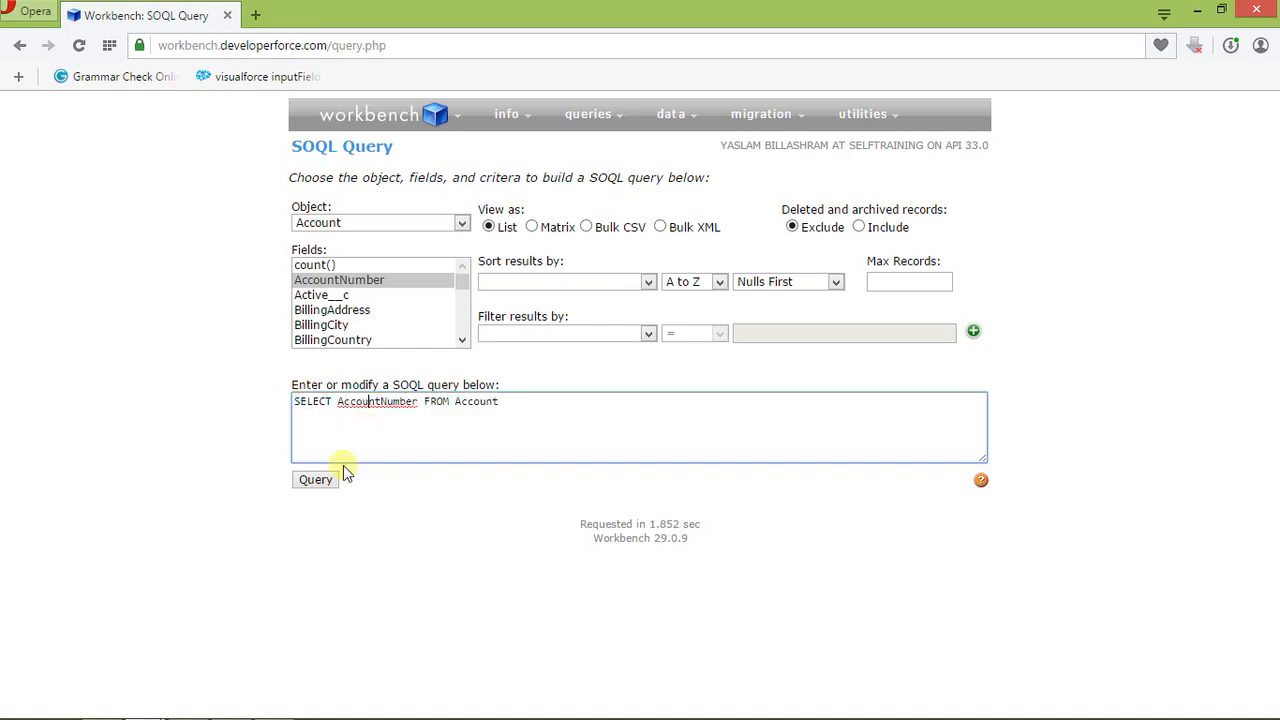
left_click(314, 481)
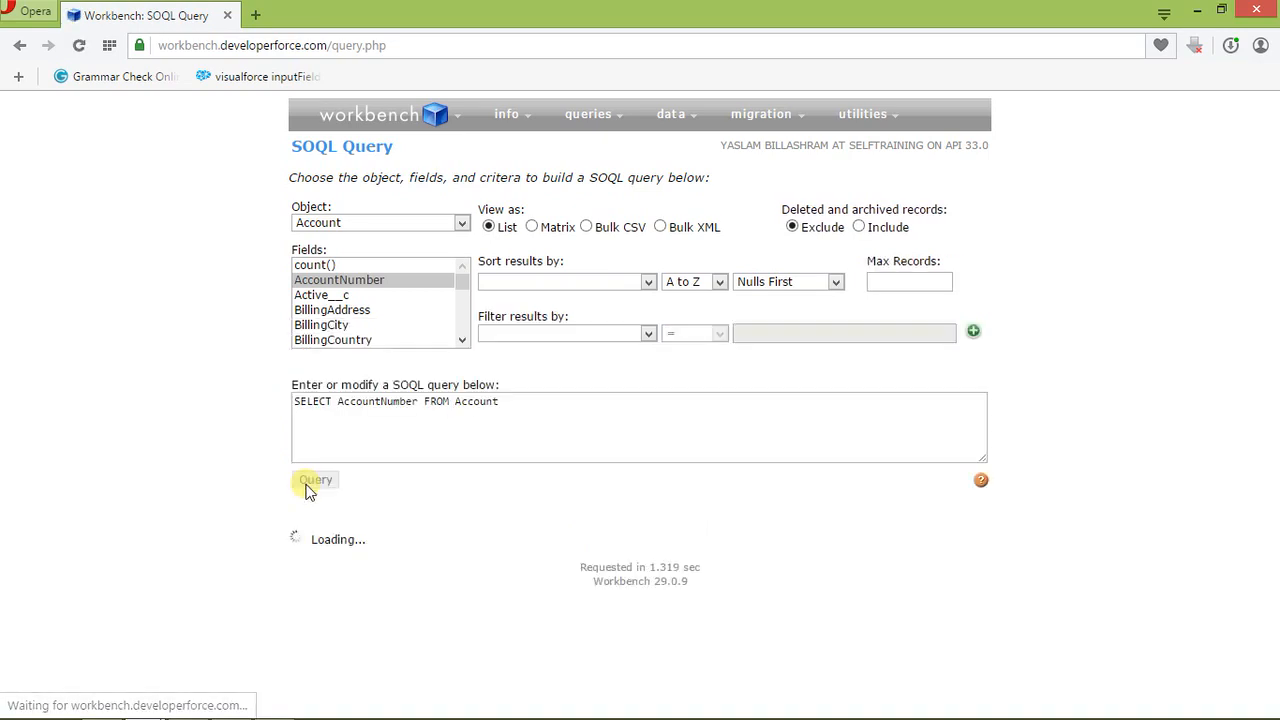
scroll(306, 486, "down", 3)
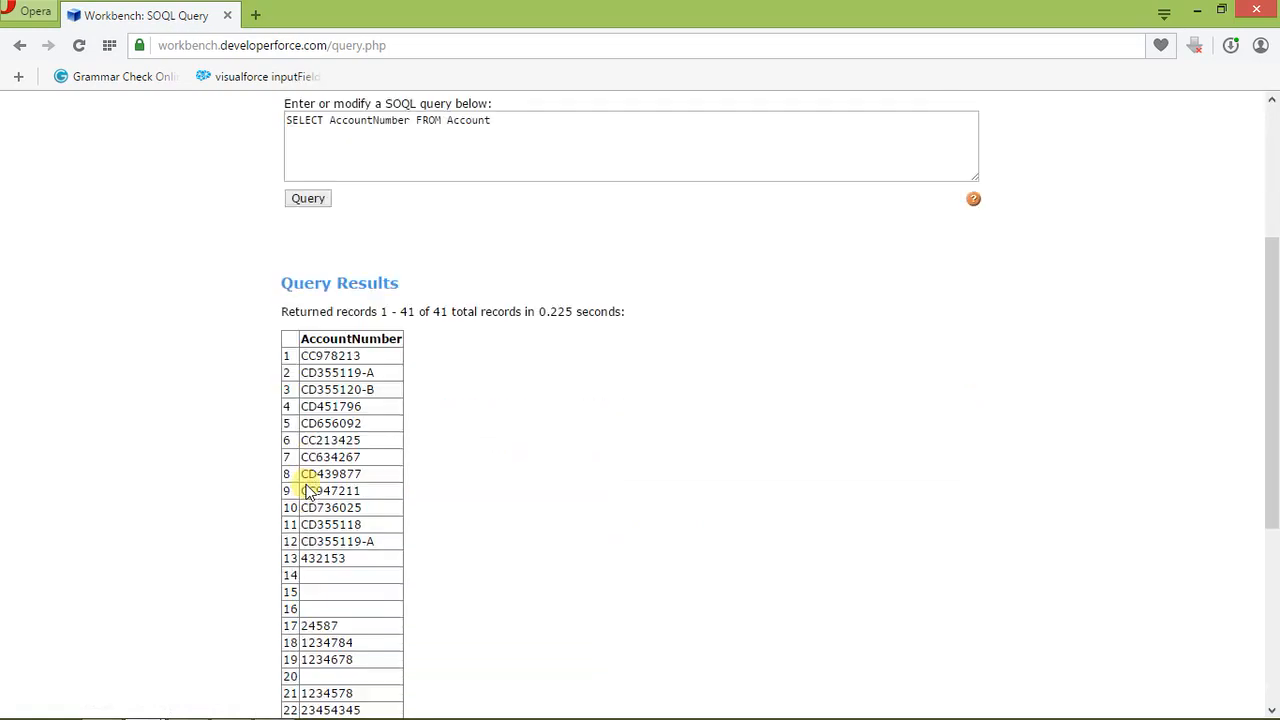
Step: Replace the SOQL query text with SELECT Id,Name,Phone FROM Account
scroll(363, 509, "up", 1)
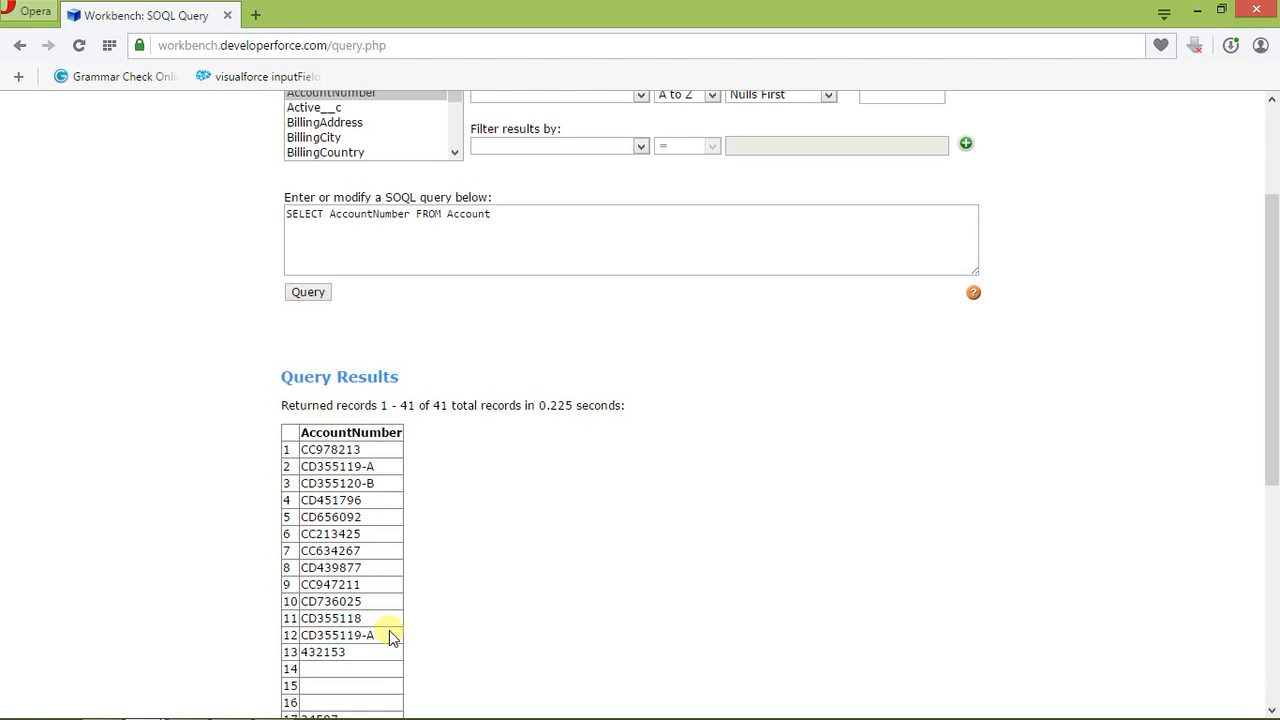
scroll(389, 630, "up", 2)
left_click_drag(500, 405, 229, 396)
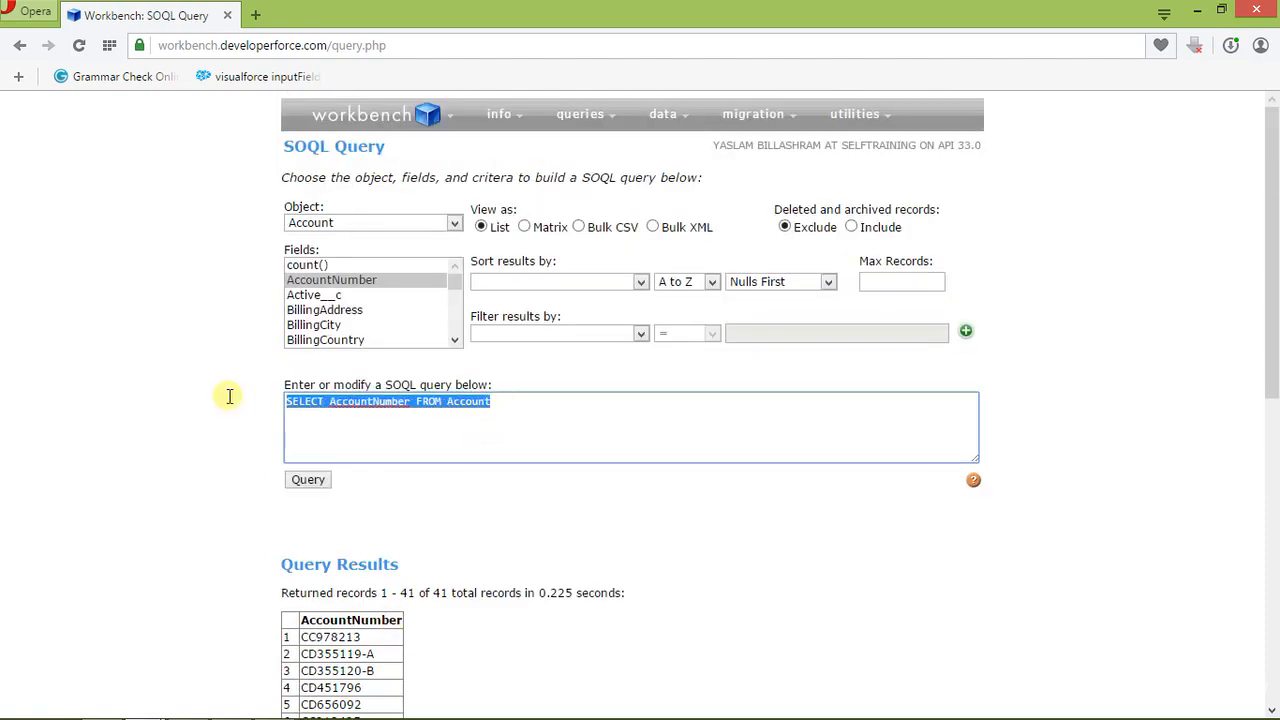
key("BackSpace")
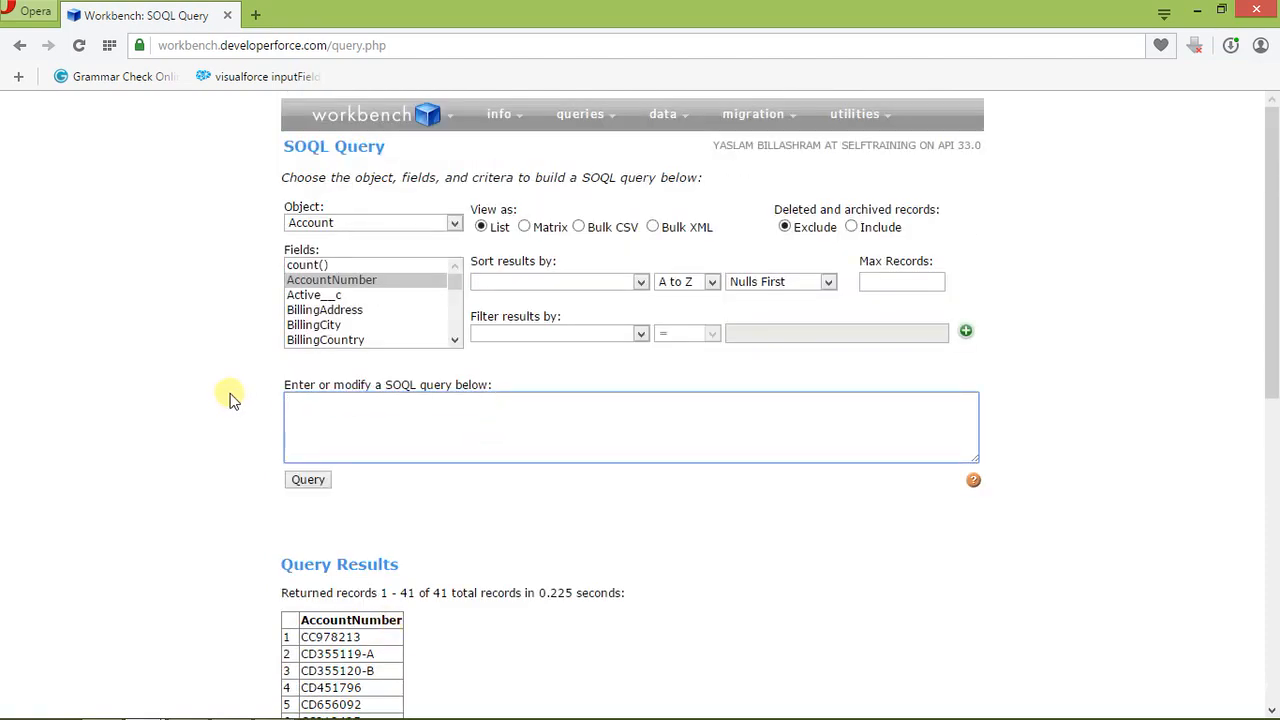
type("SELECT")
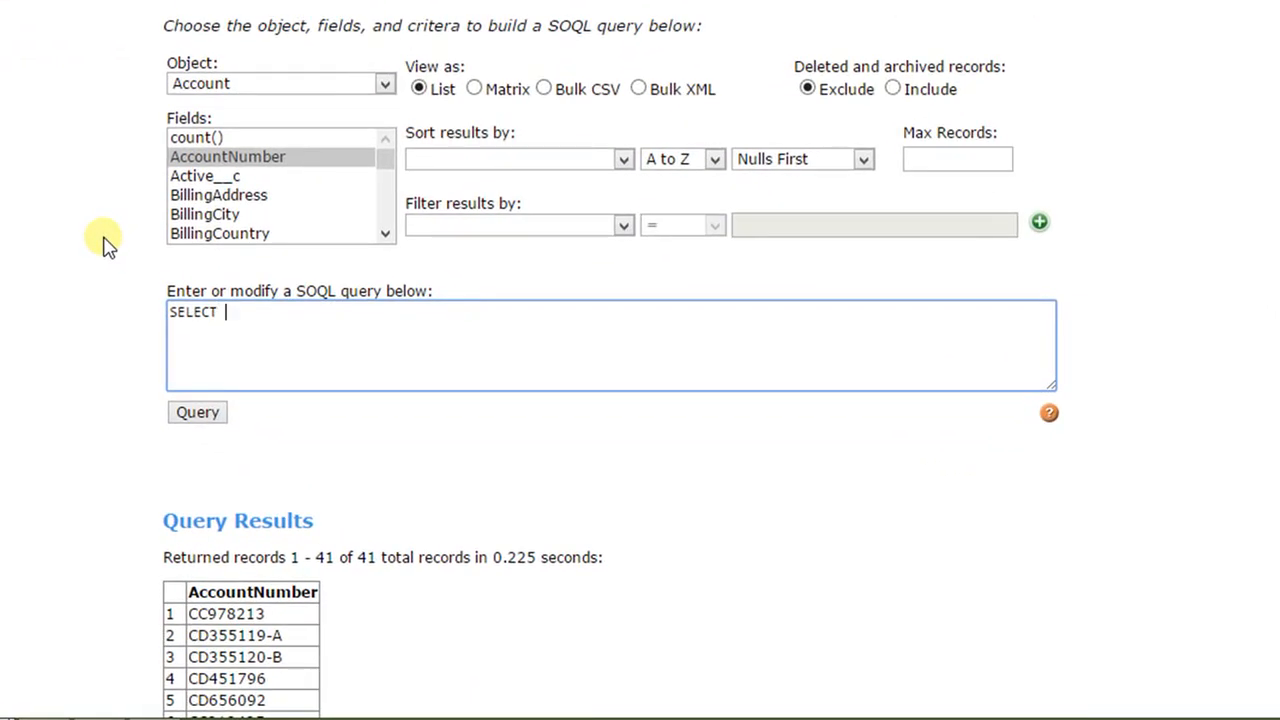
type(" Id,Name,Phone")
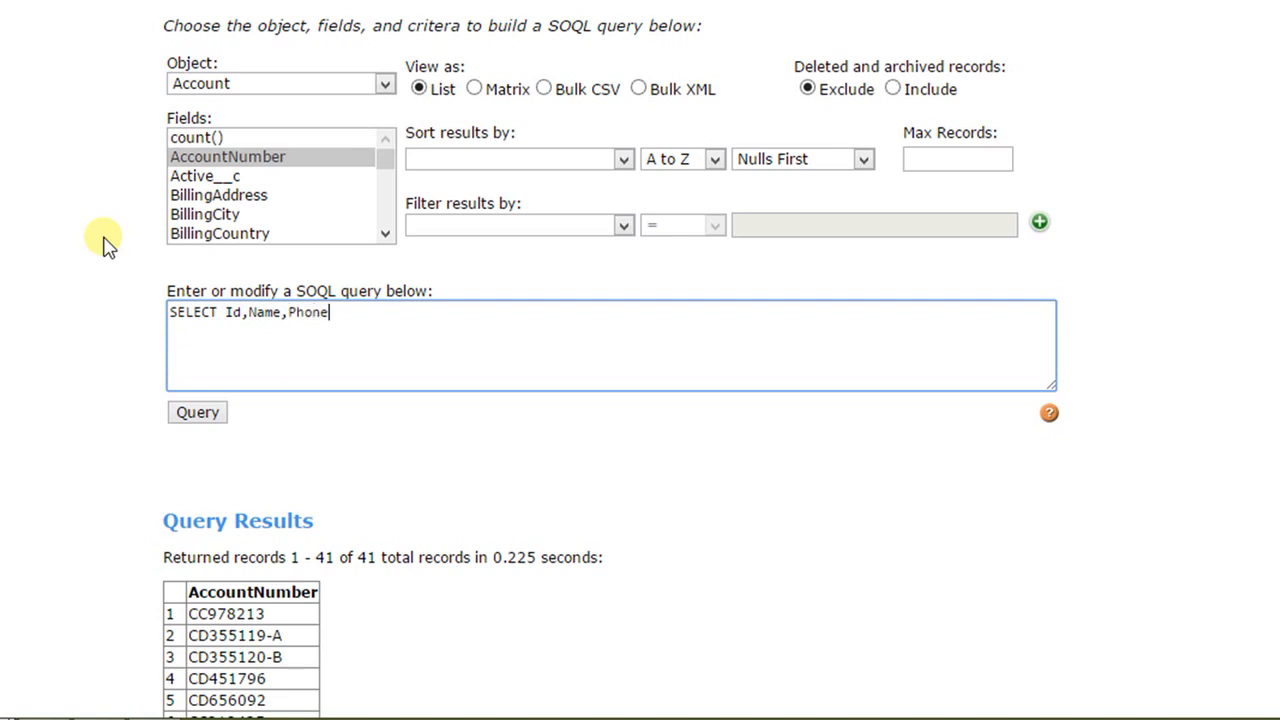
type(" FROM Account")
Step: Run the Id, Name and Phone query on Account and look through the returned records
left_click(190, 415)
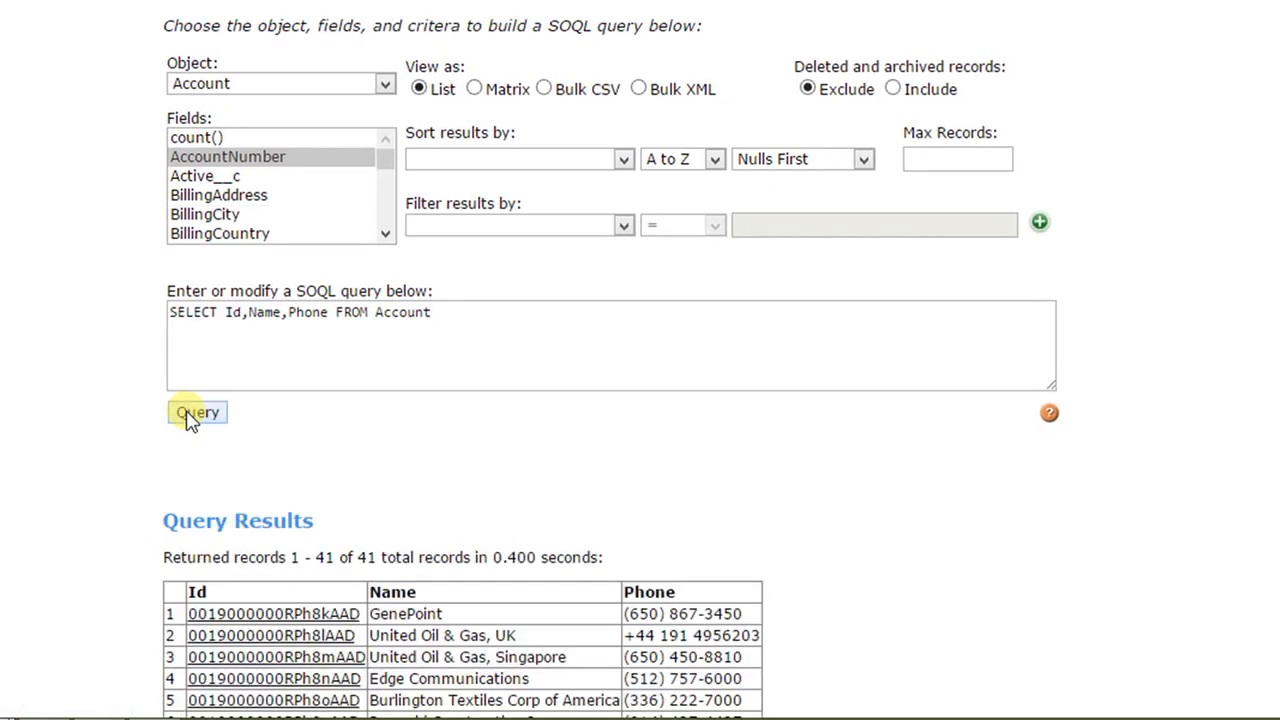
scroll(190, 415, "down", 2)
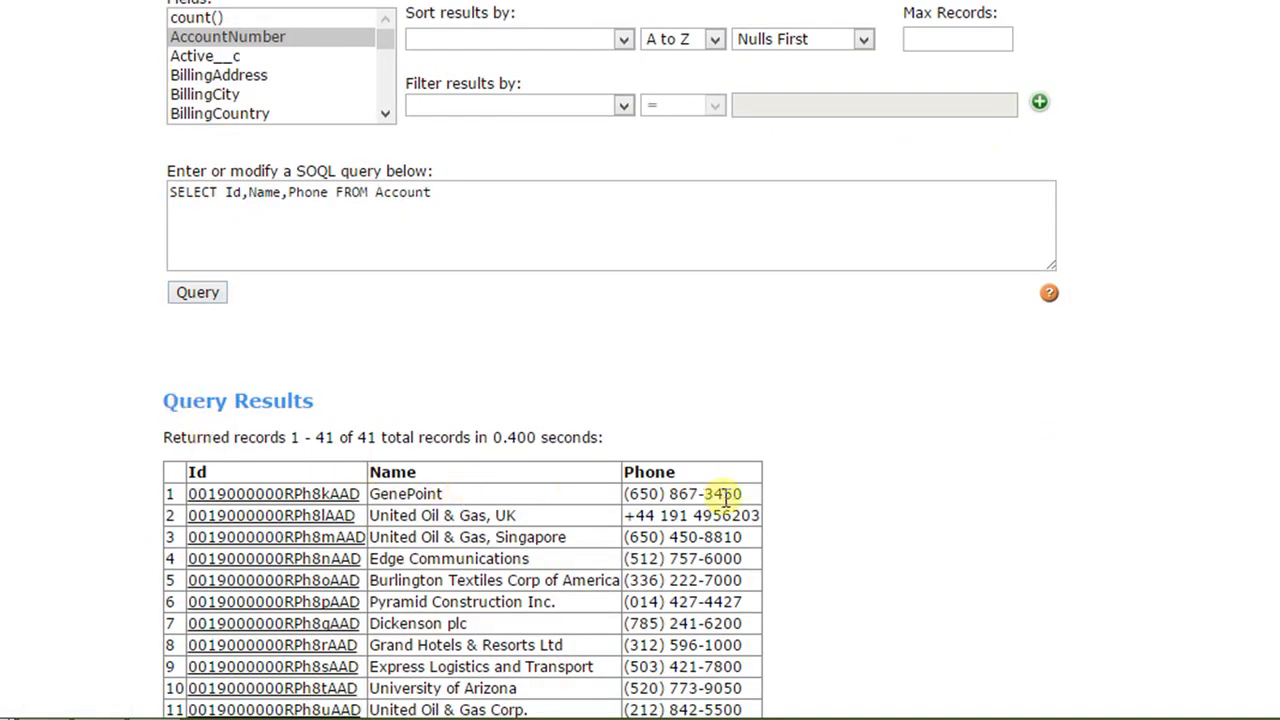
scroll(586, 551, "down", 2)
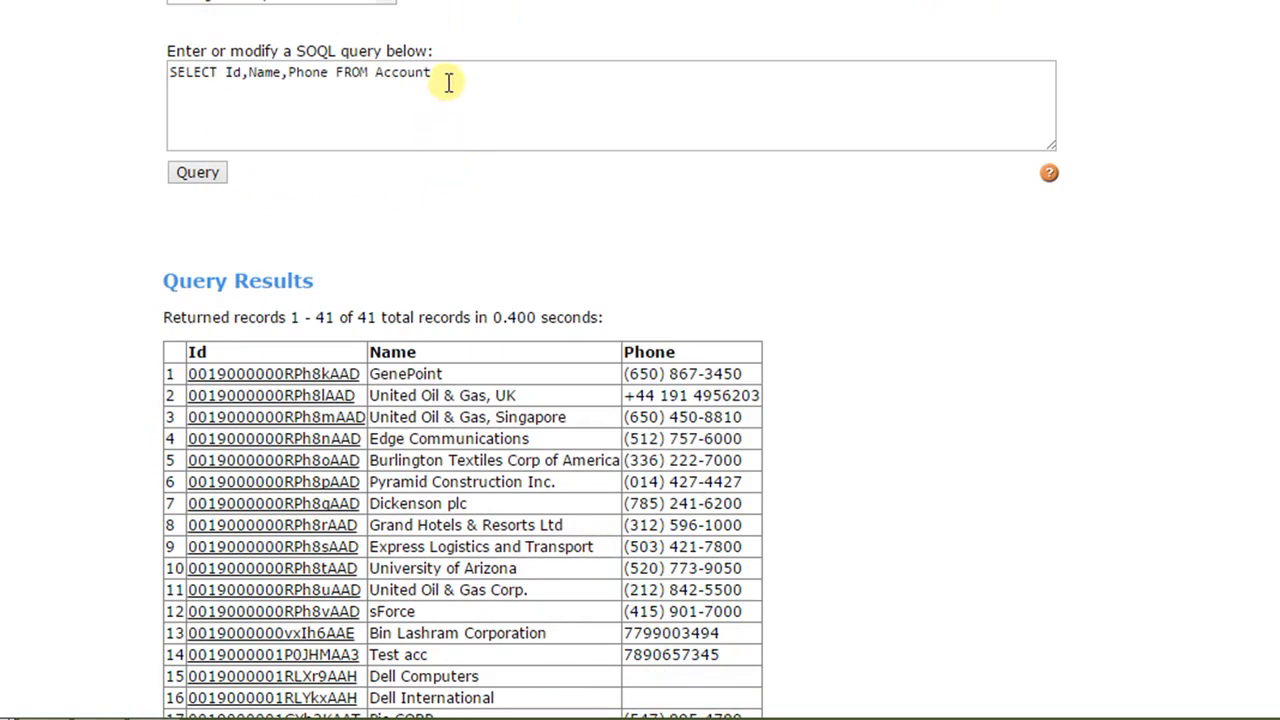
left_click_drag(445, 75, 165, 75)
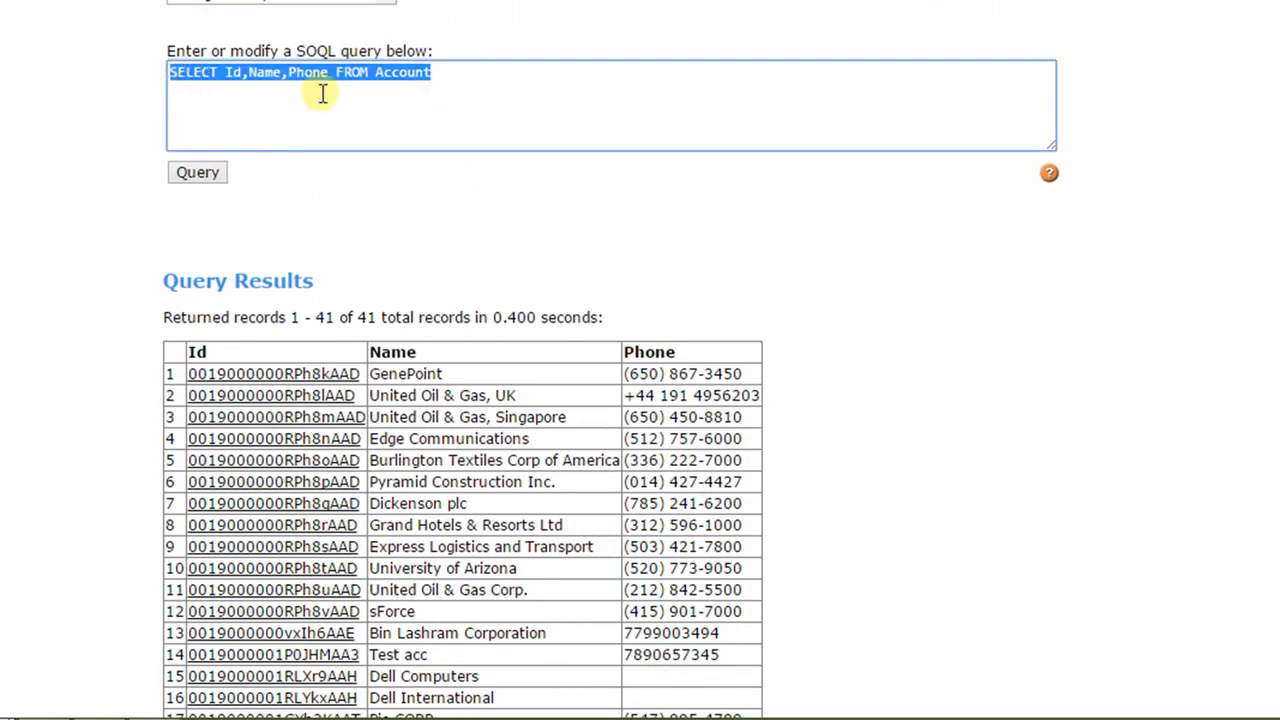
left_click(457, 77)
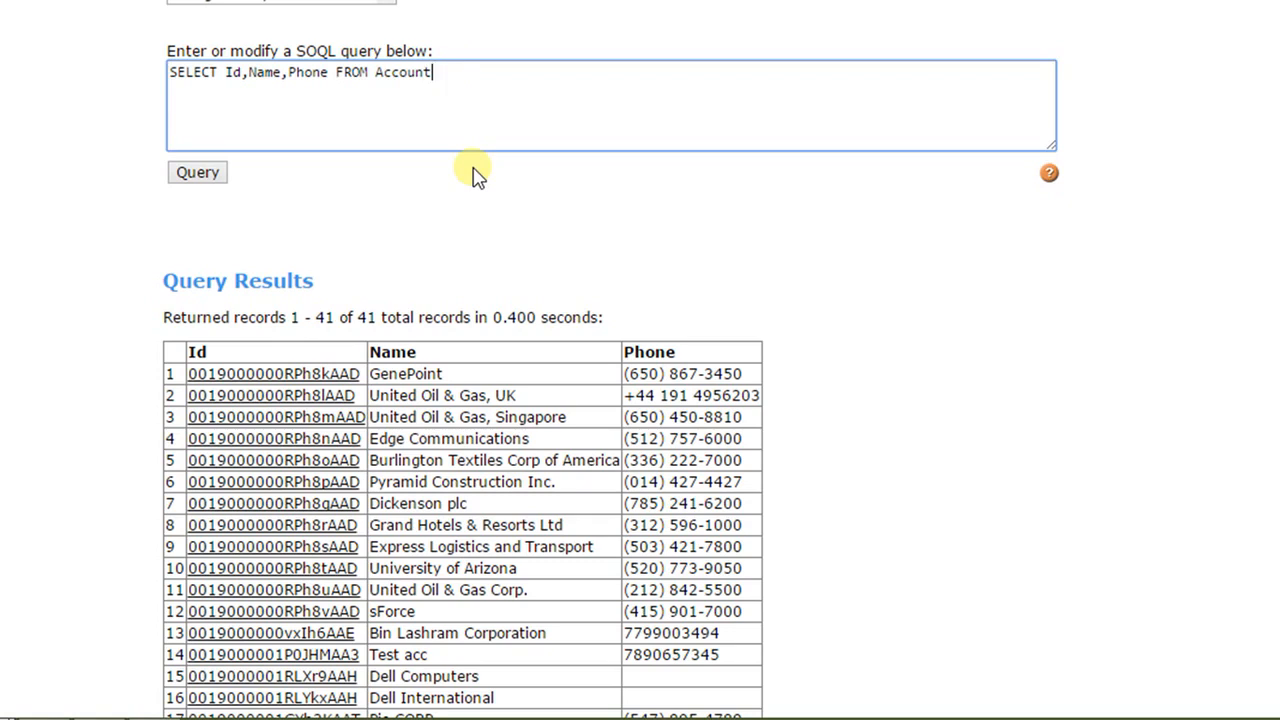
Step: Clear the existing SOQL query and start a new one with SELECT FirstName, LastName
left_click_drag(437, 72, 166, 78)
key("BackSpace")
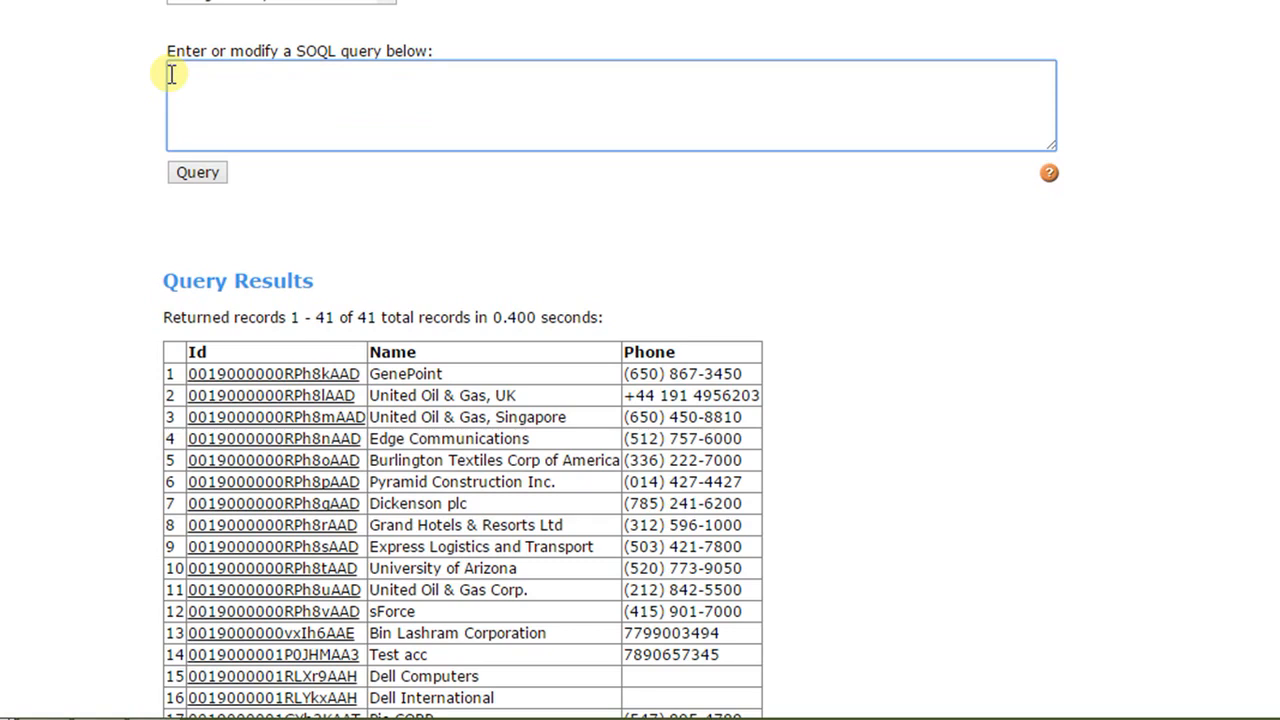
type("SEL")
key("BackSpace")
key("BackSpace")
key("BackSpace")
type("SELECT FirstName, ")
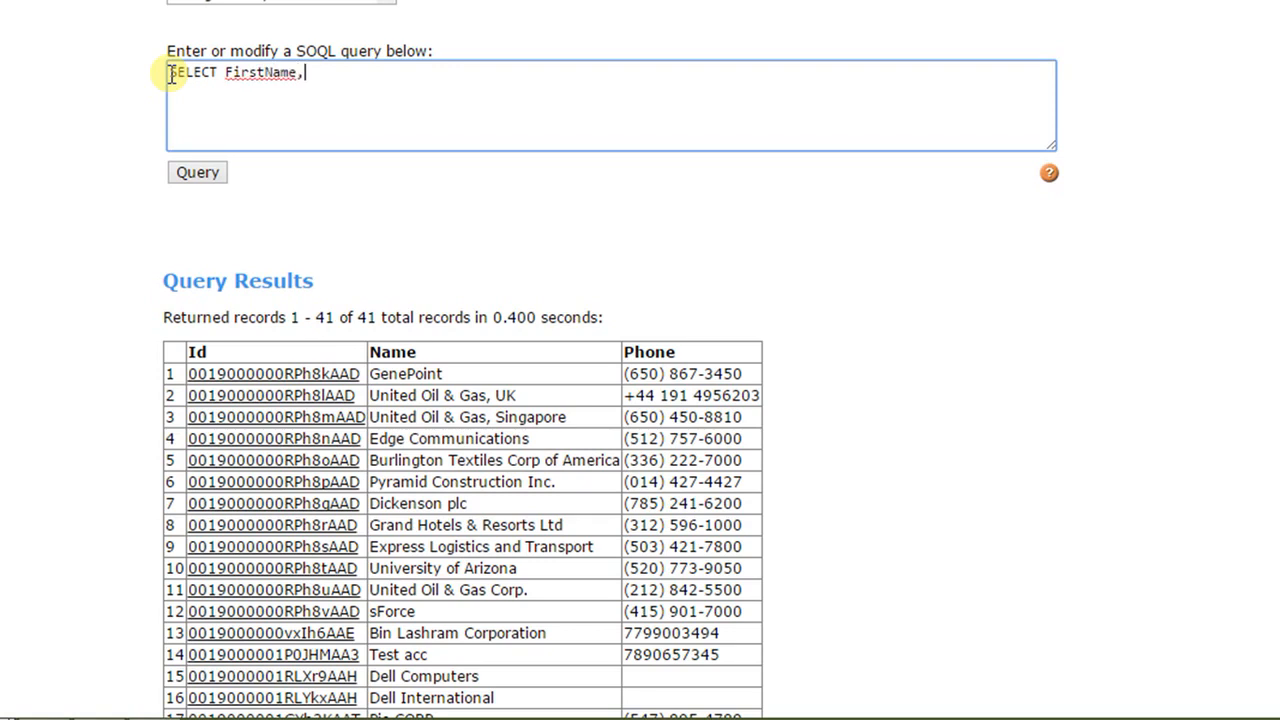
type("Last")
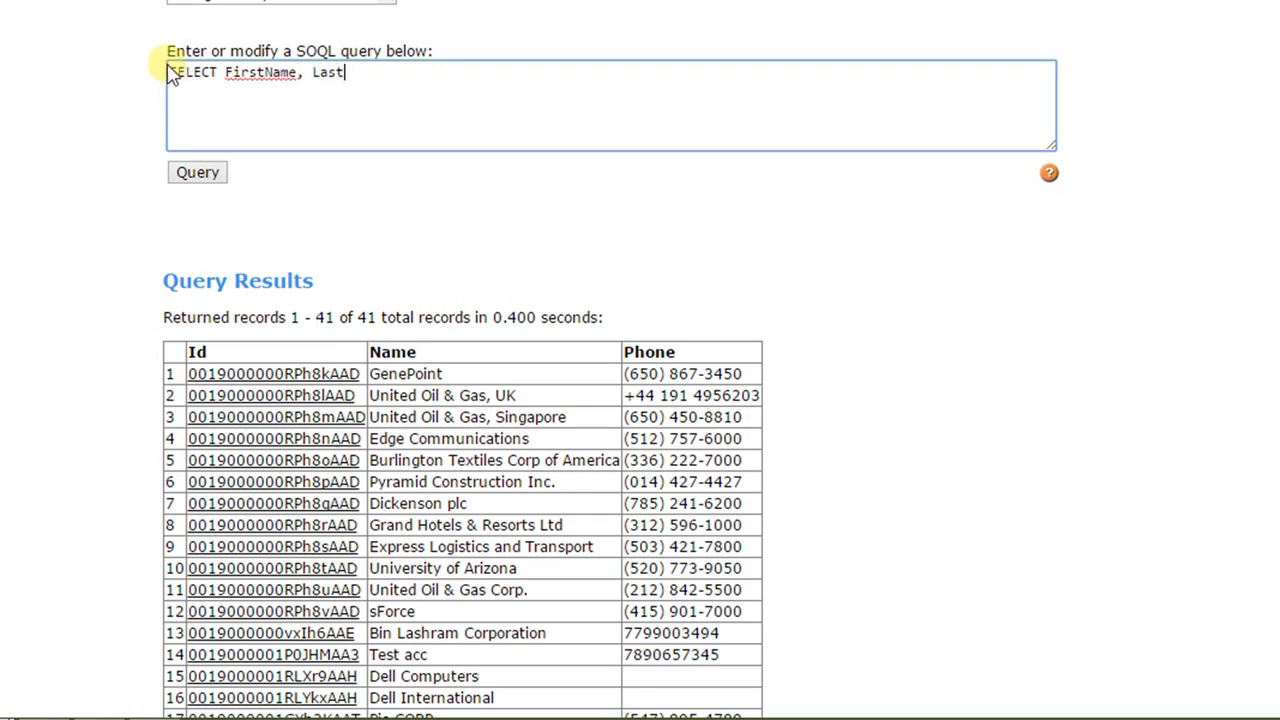
type("Name")
type(",")
type(" A")
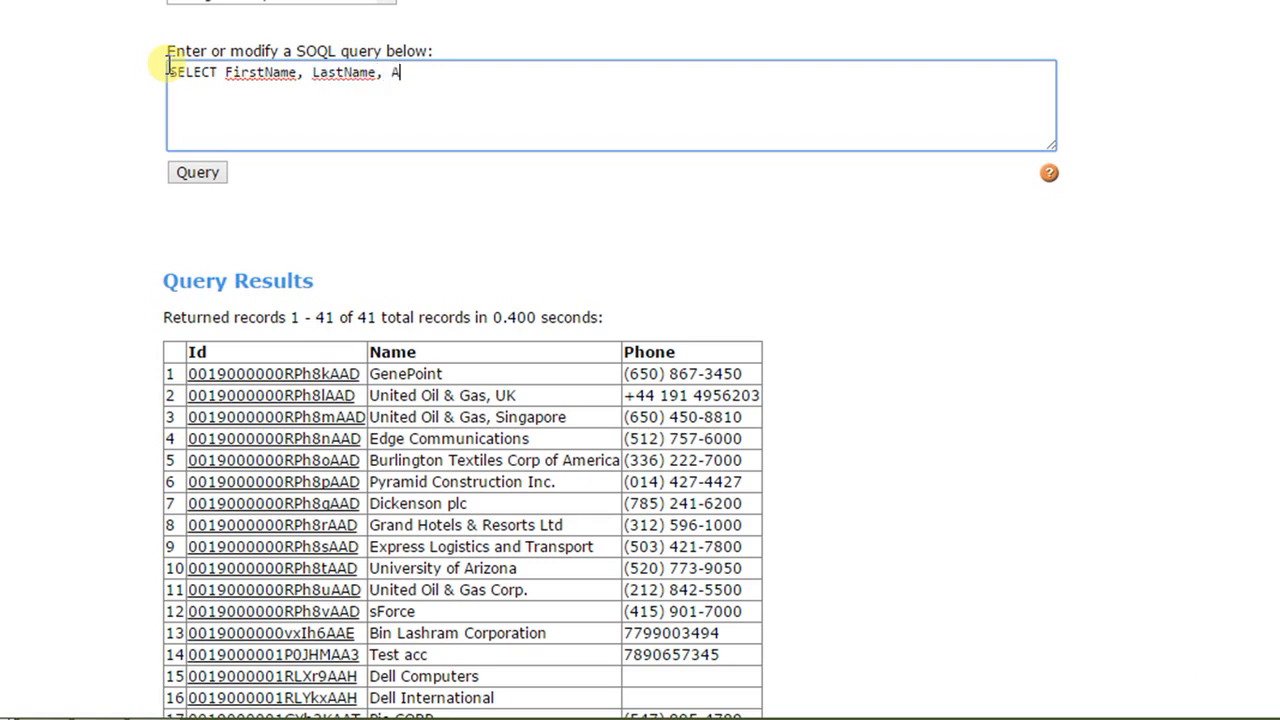
type("ccount.")
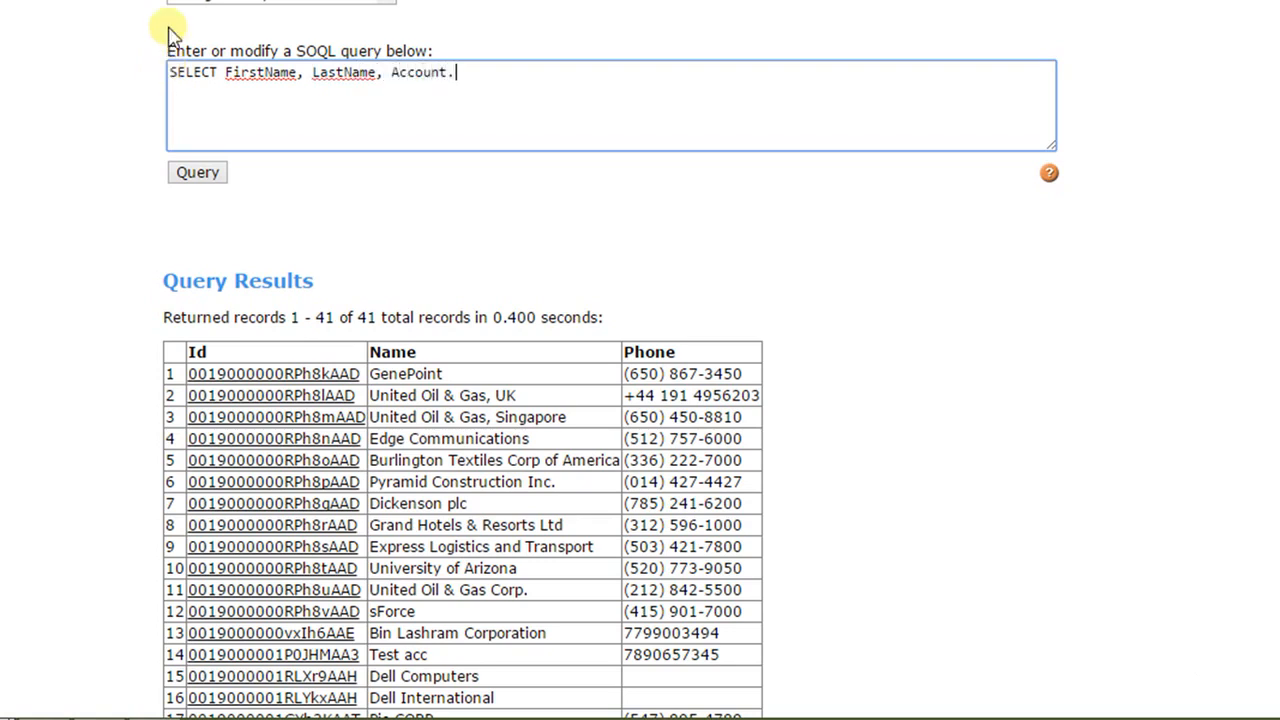
type("Name, Account")
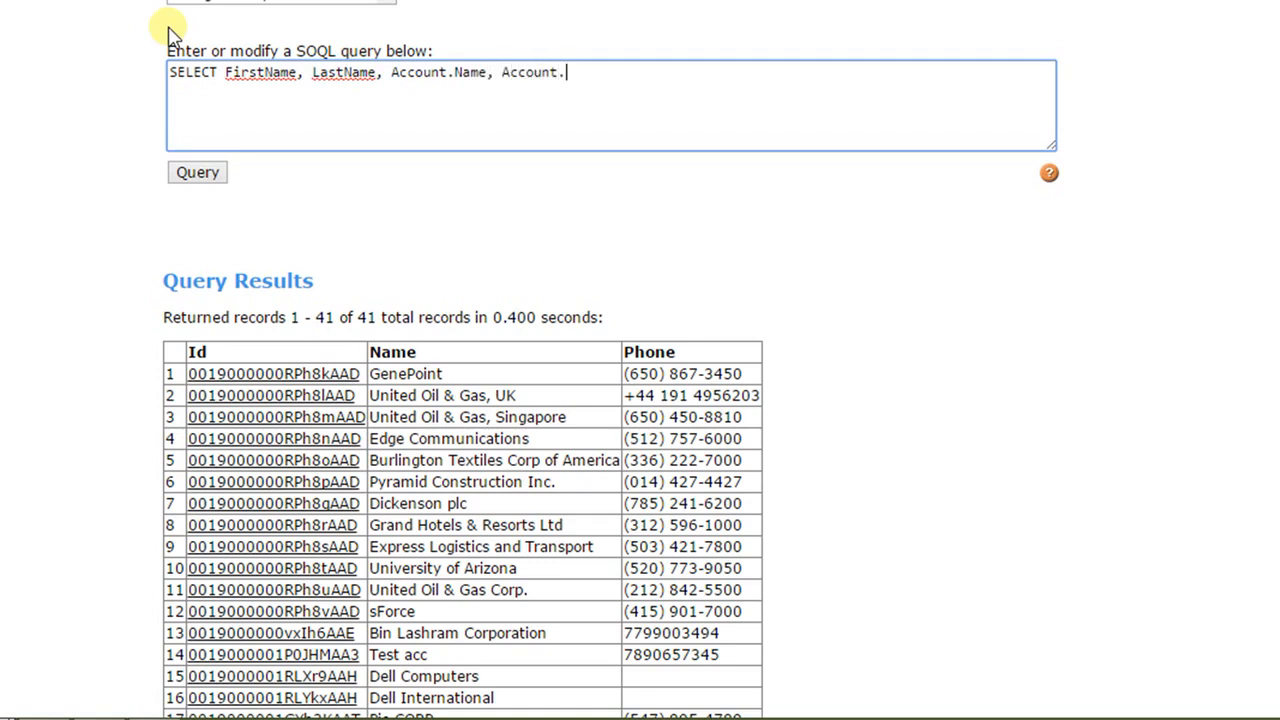
type(".Industry")
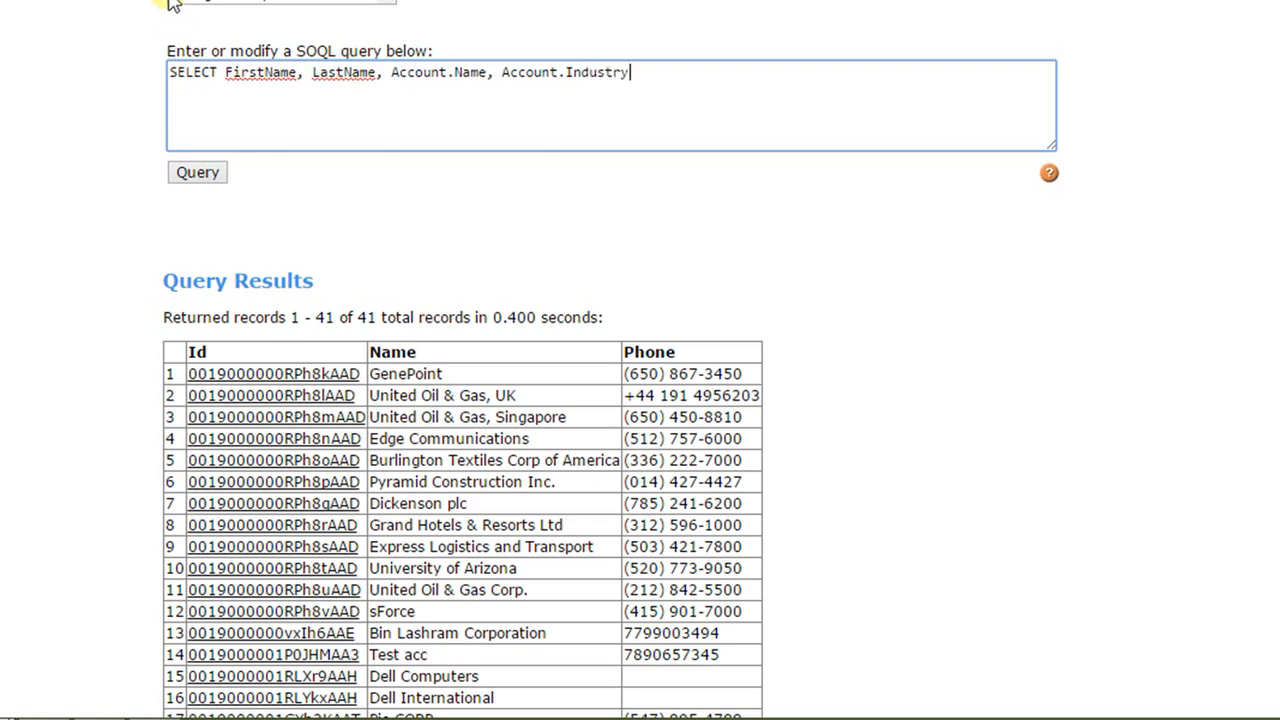
type(" From Conact")
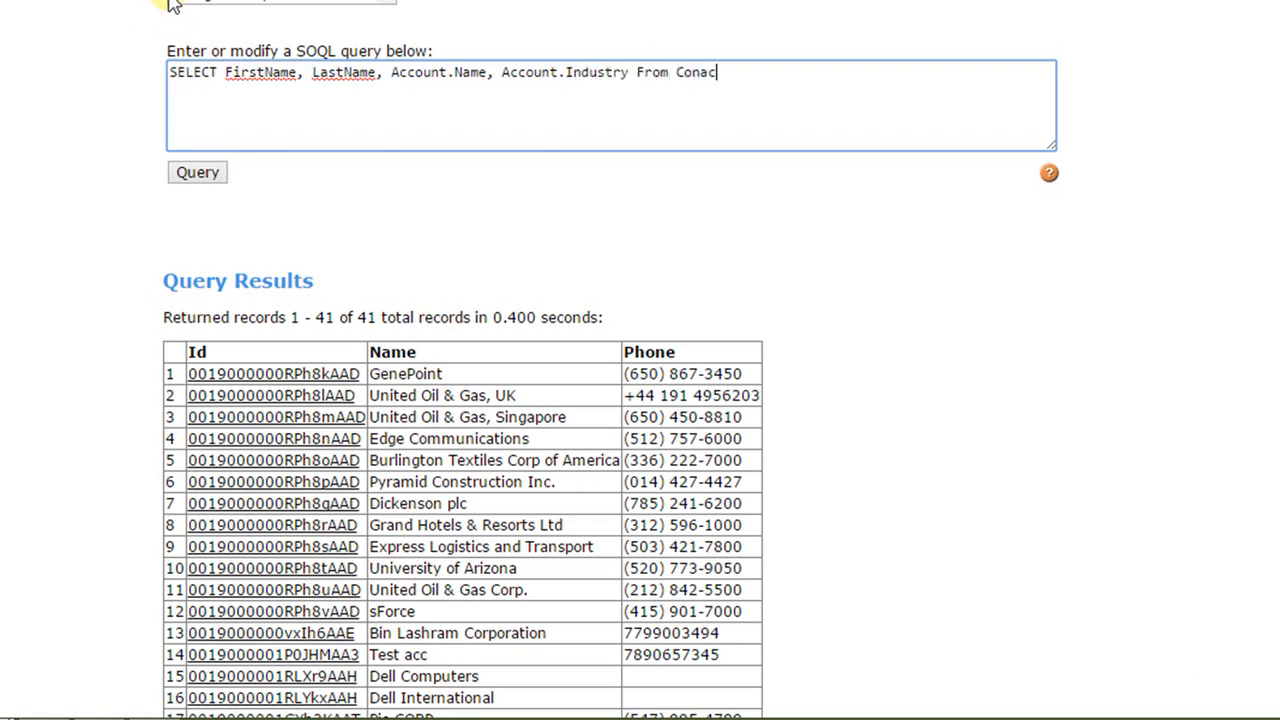
Step: Complete the SOQL query with From Contact after the field list
key("BackSpace")
key("BackSpace")
key("BackSpace")
type("tact")
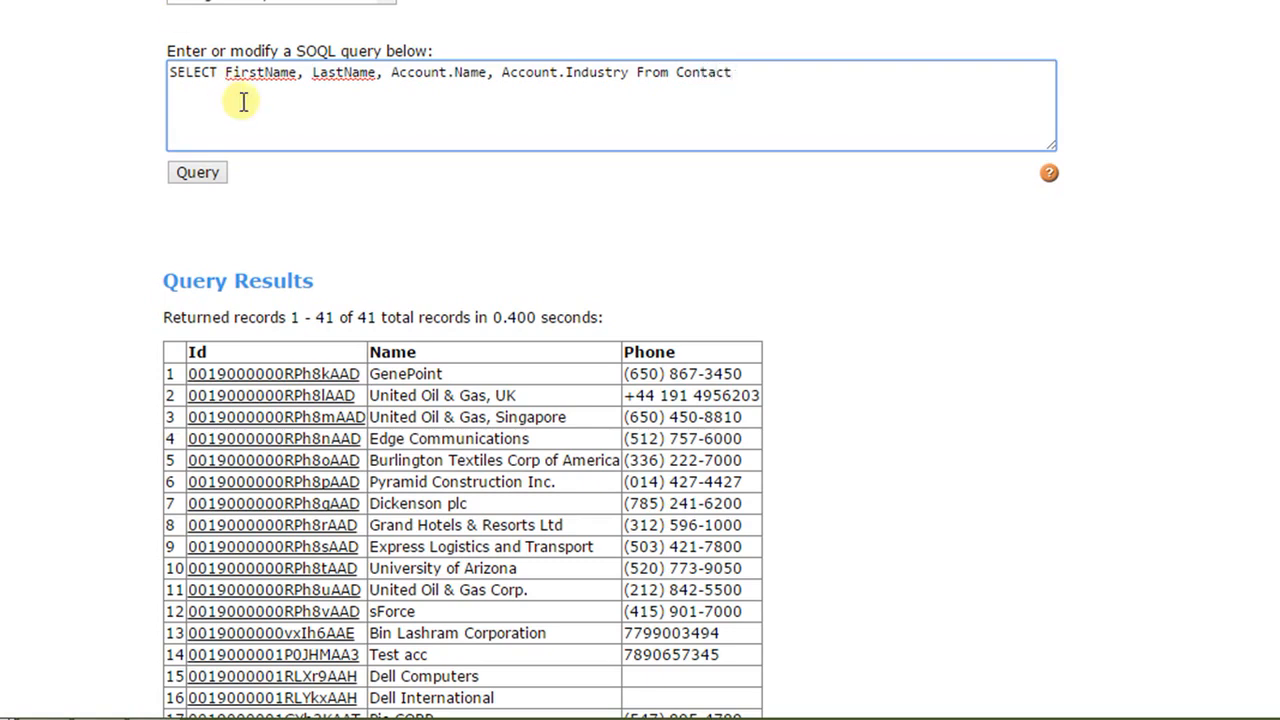
left_click_drag(755, 84, 157, 77)
left_click(290, 98)
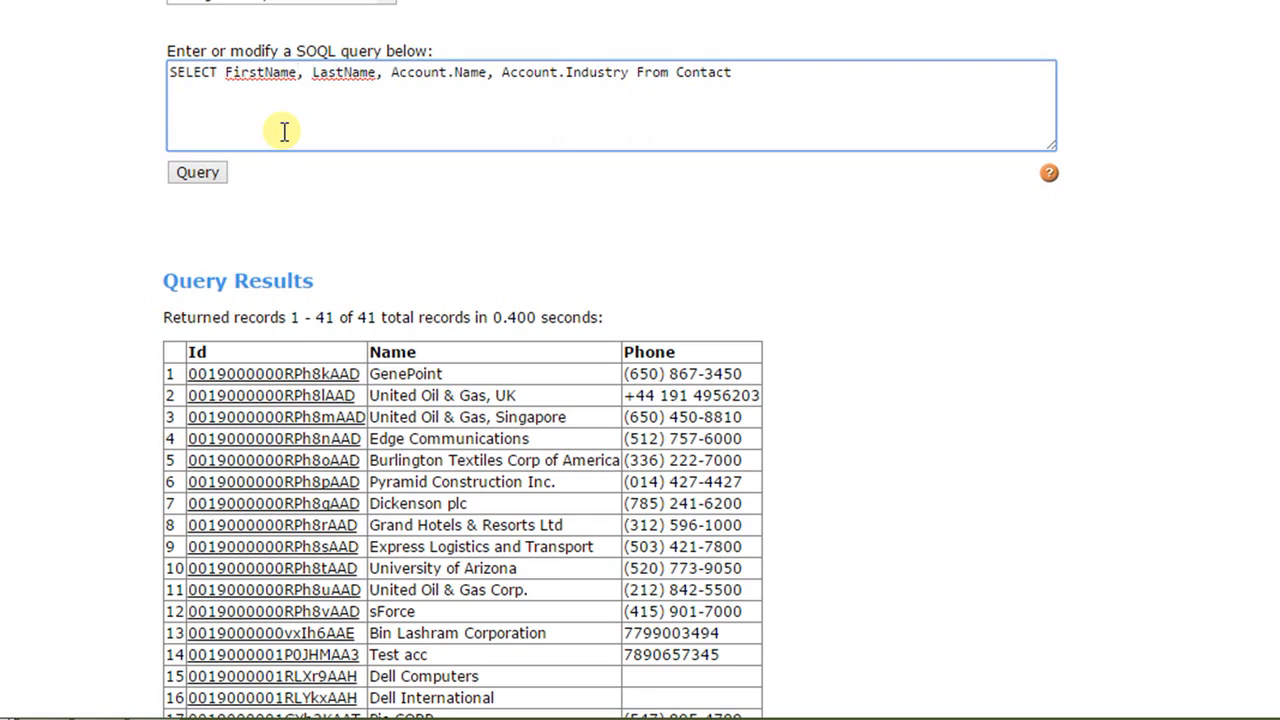
Step: Run the Contact query with the parent Account fields and look through the returned records
left_click(201, 177)
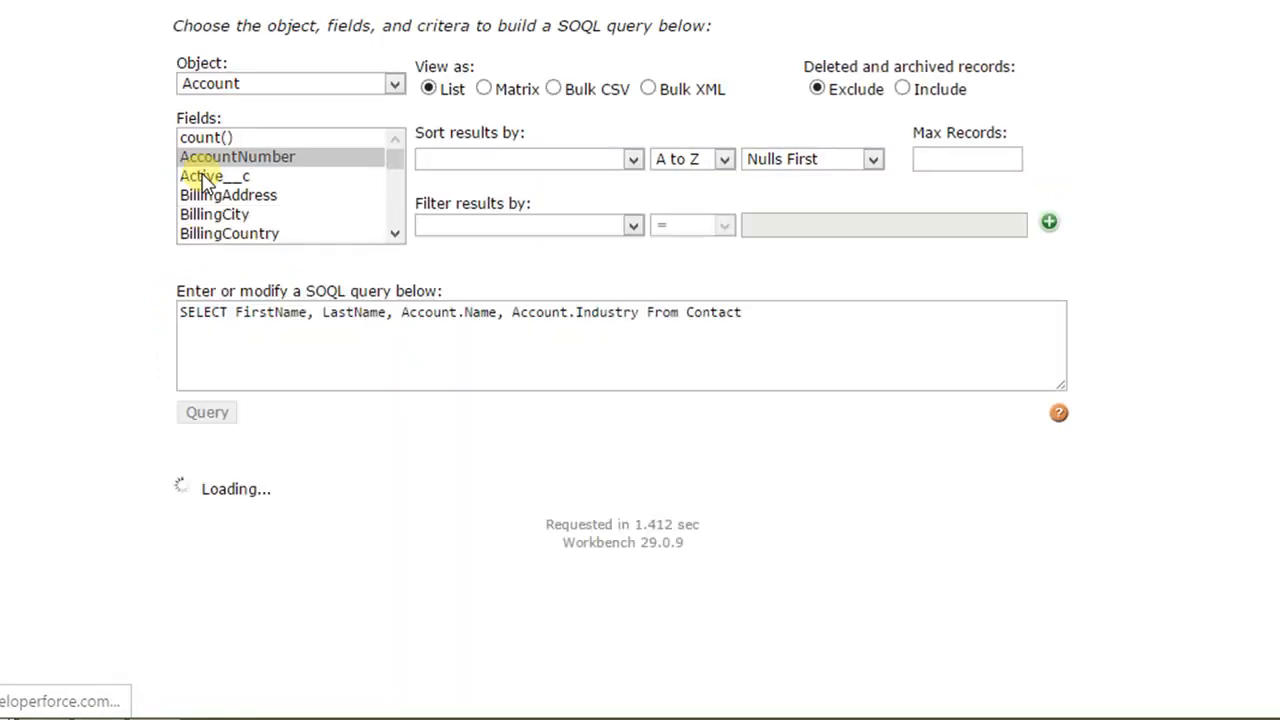
scroll(70, 305, "down", 2)
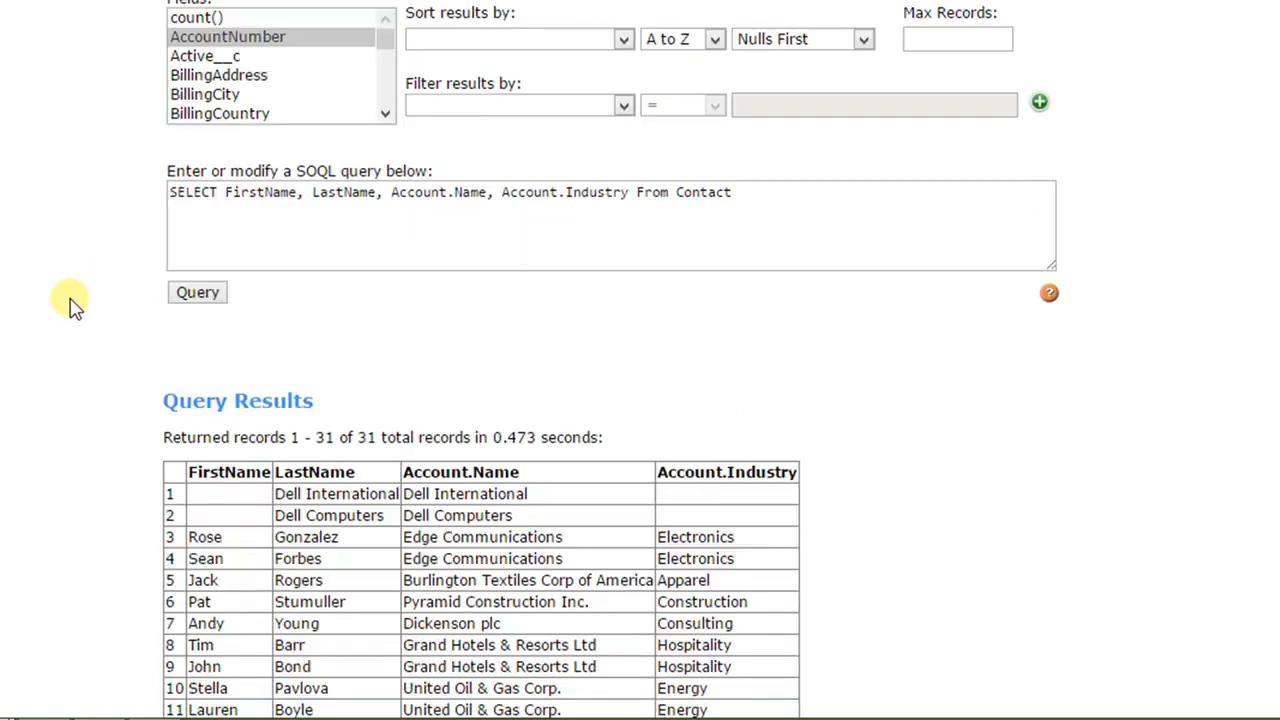
scroll(284, 512, "down", 2)
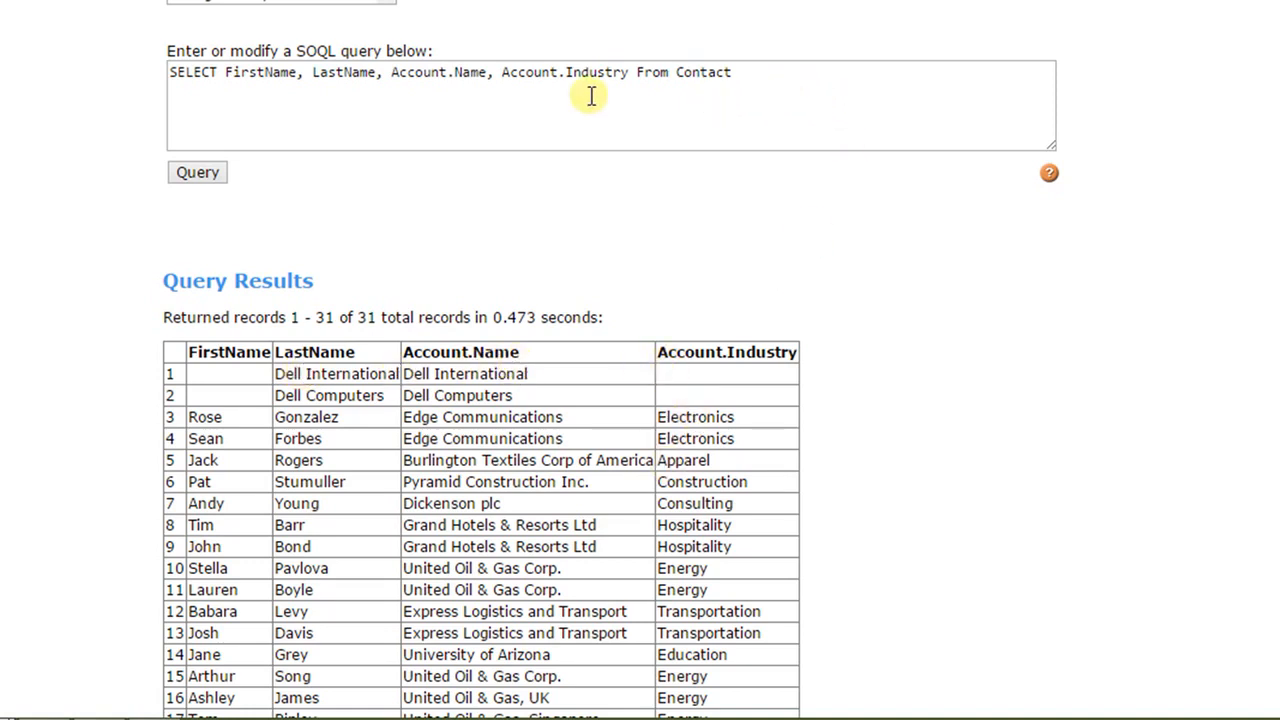
Step: Add the condition WHERE Account.Industry = 'Energy' on a new line below the Contact query
left_click(180, 108)
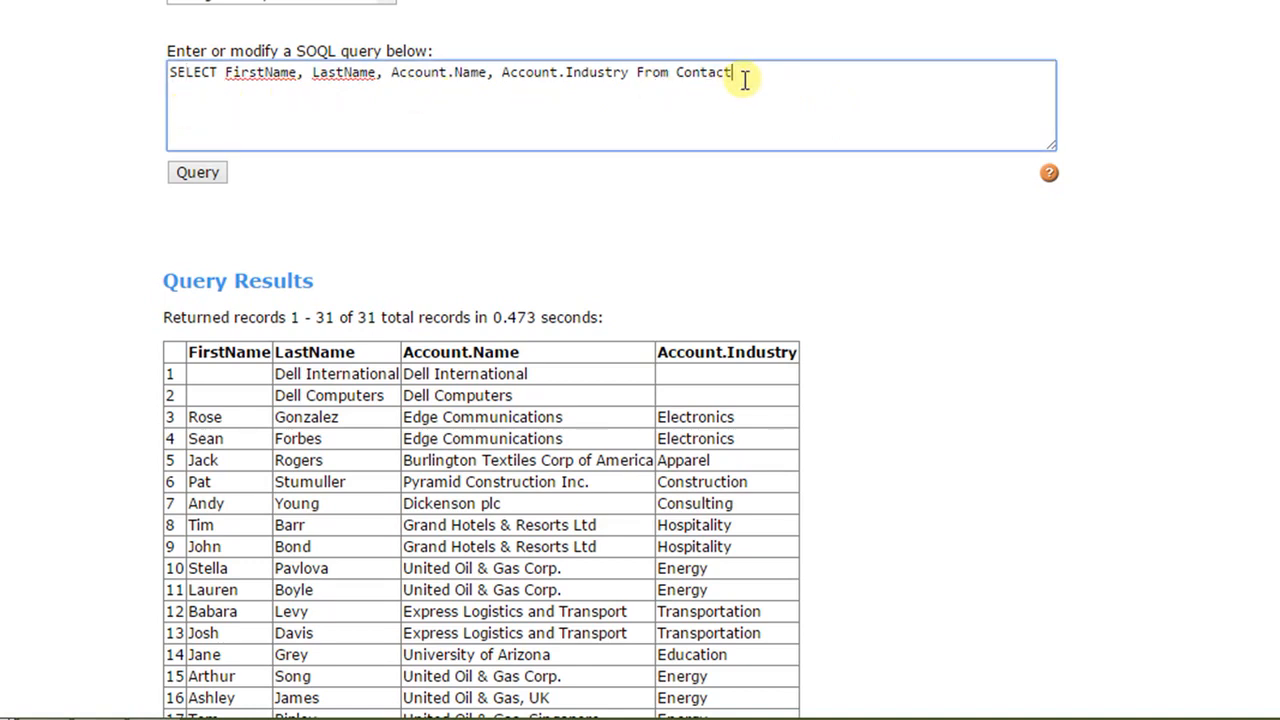
key("Return")
type("WHERE Account.Industry")
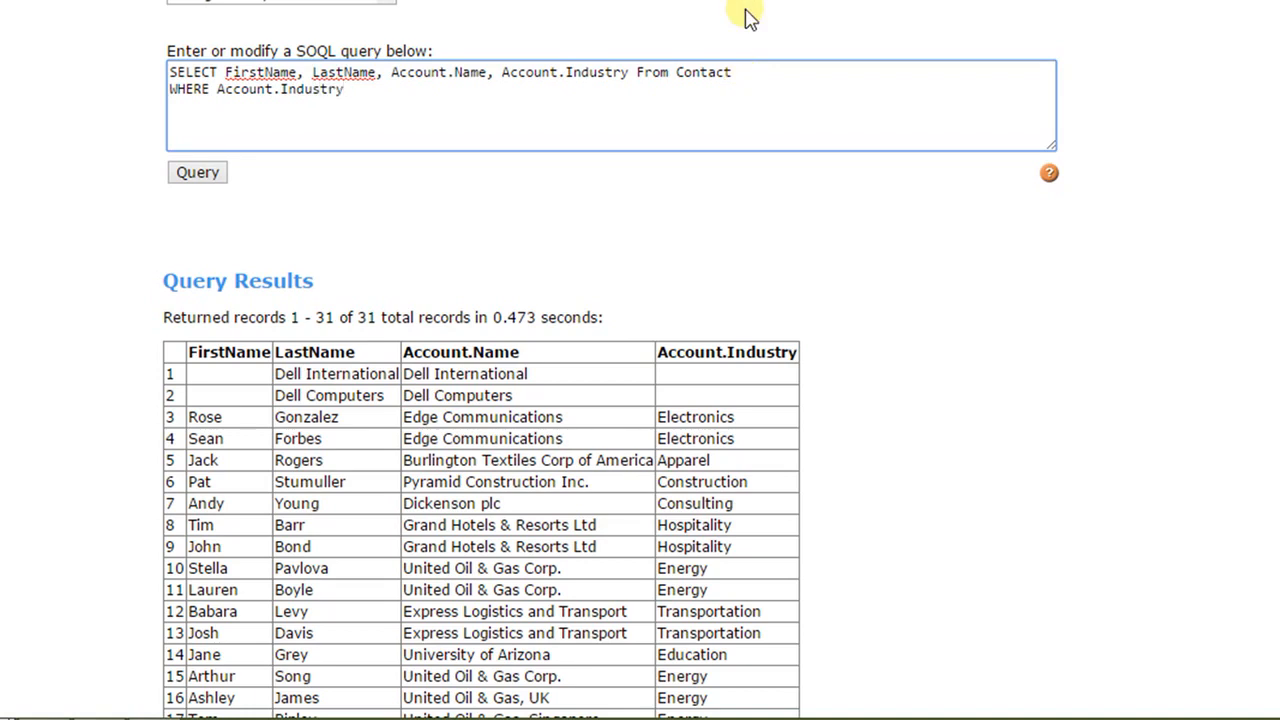
type(" = 'Energy'")
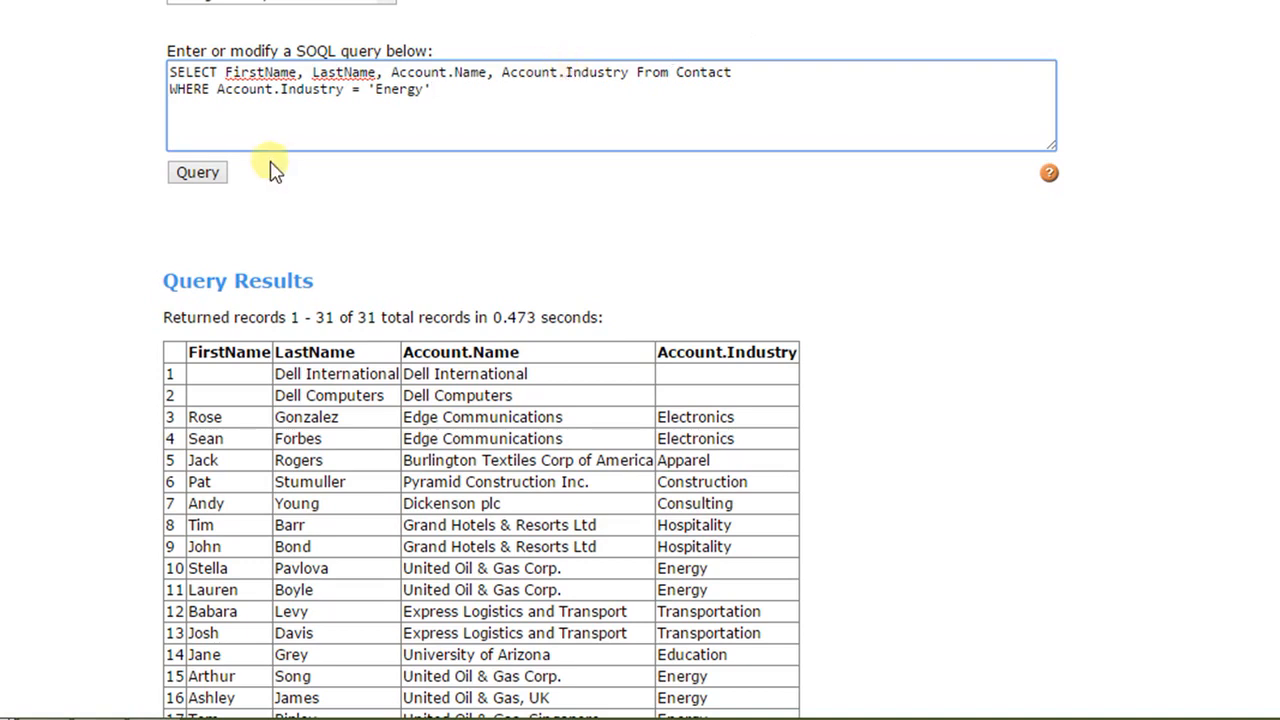
Step: Run the query filtered by industry and check the Account.Industry values in the results
left_click(210, 176)
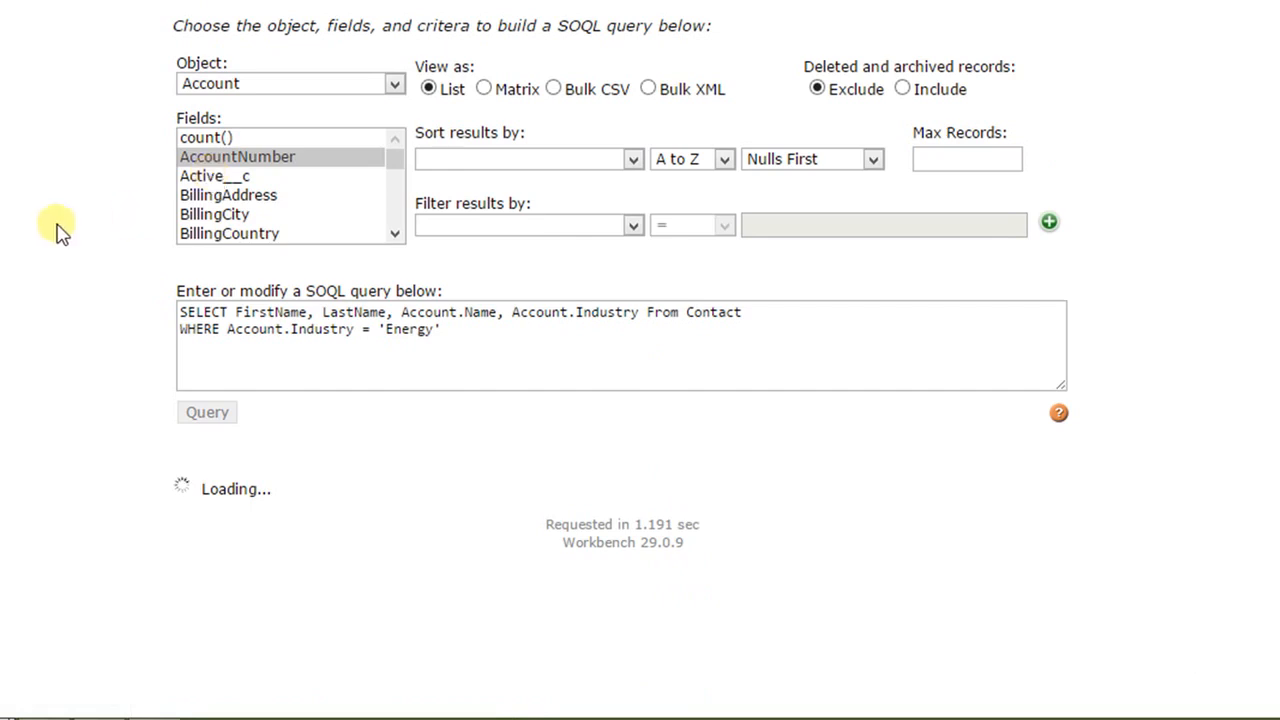
scroll(57, 230, "down", 1)
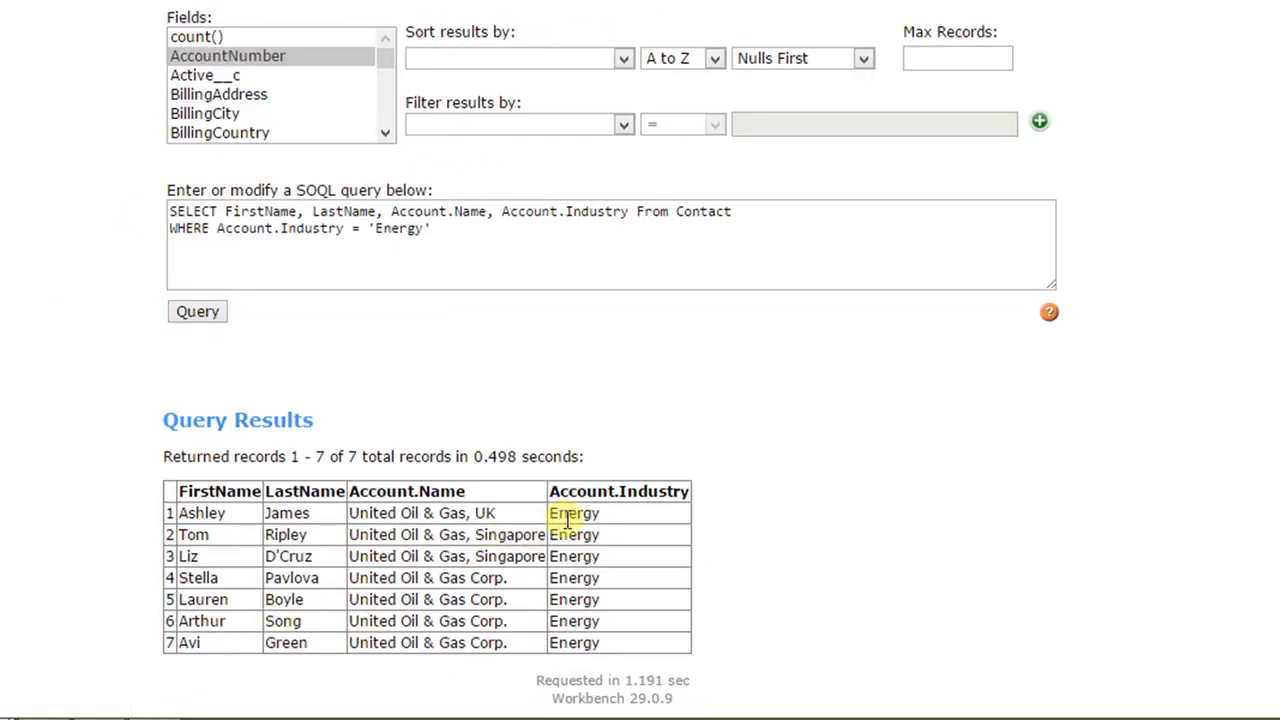
left_click_drag(558, 514, 608, 530)
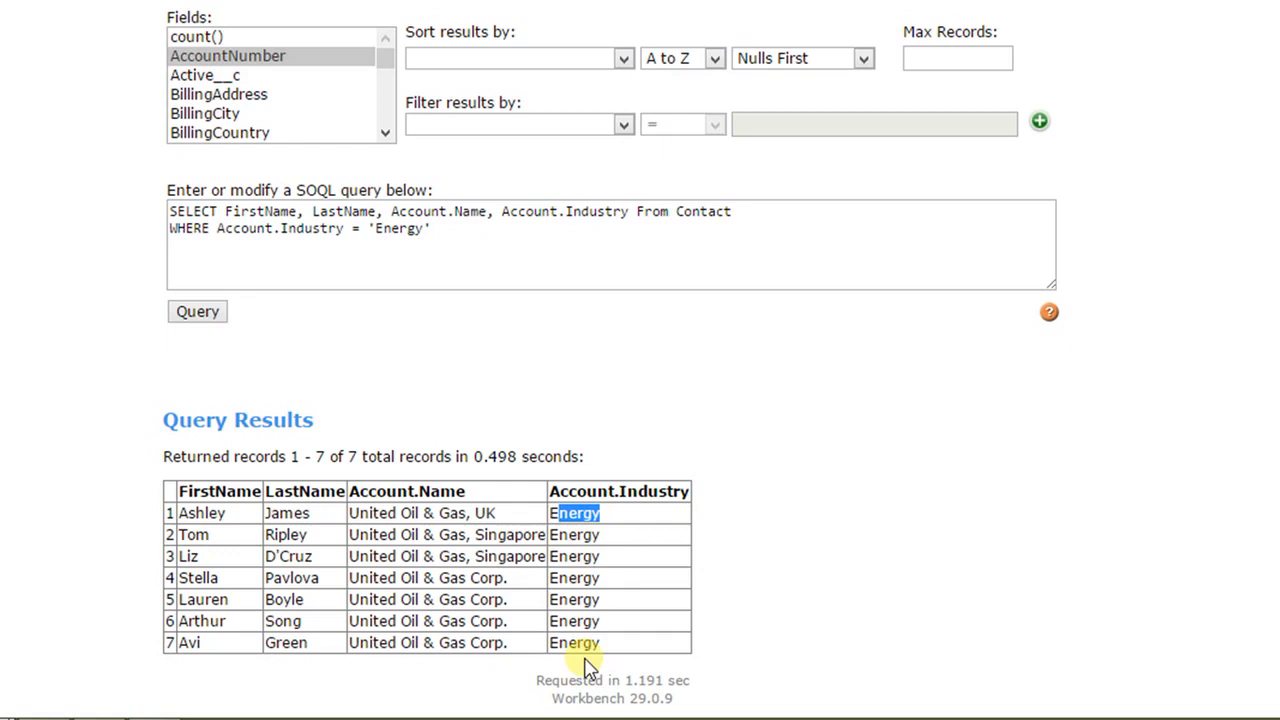
Step: Add ORDER BY LastName ASC below the WHERE condition, leaving a blank line between them
left_click(466, 234)
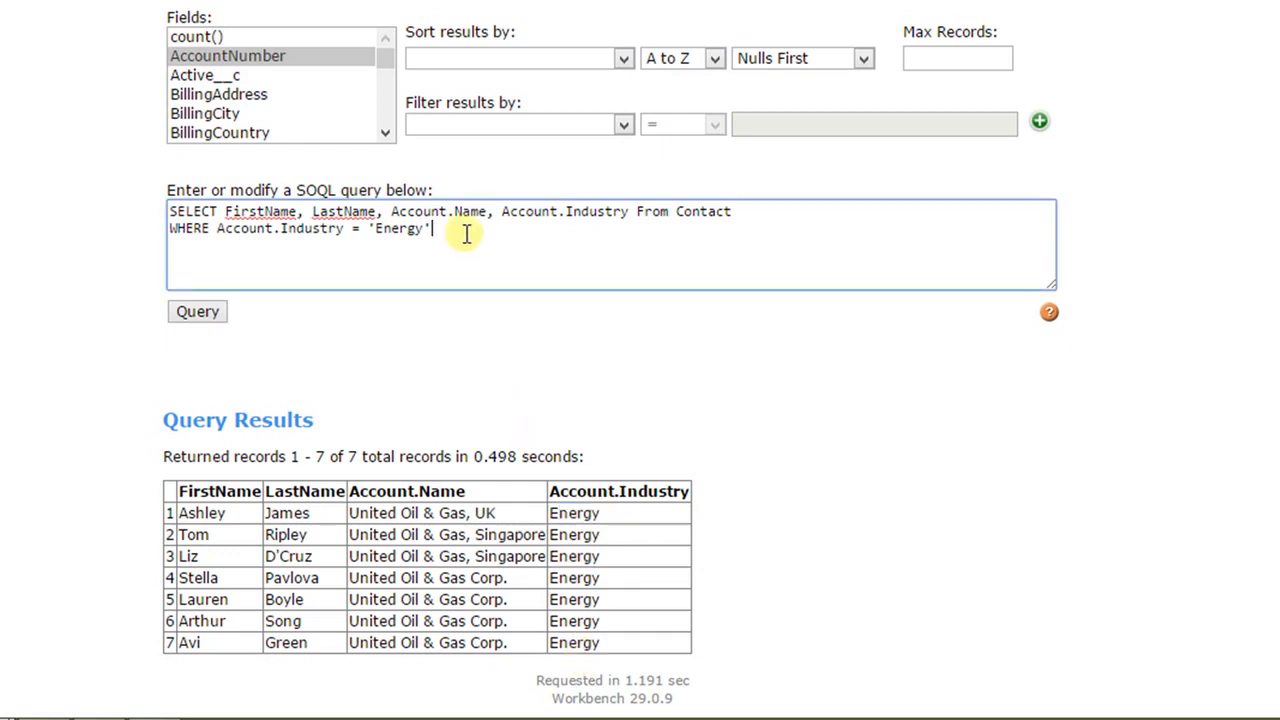
key("Return")
key("Return")
type("ORDER BY ")
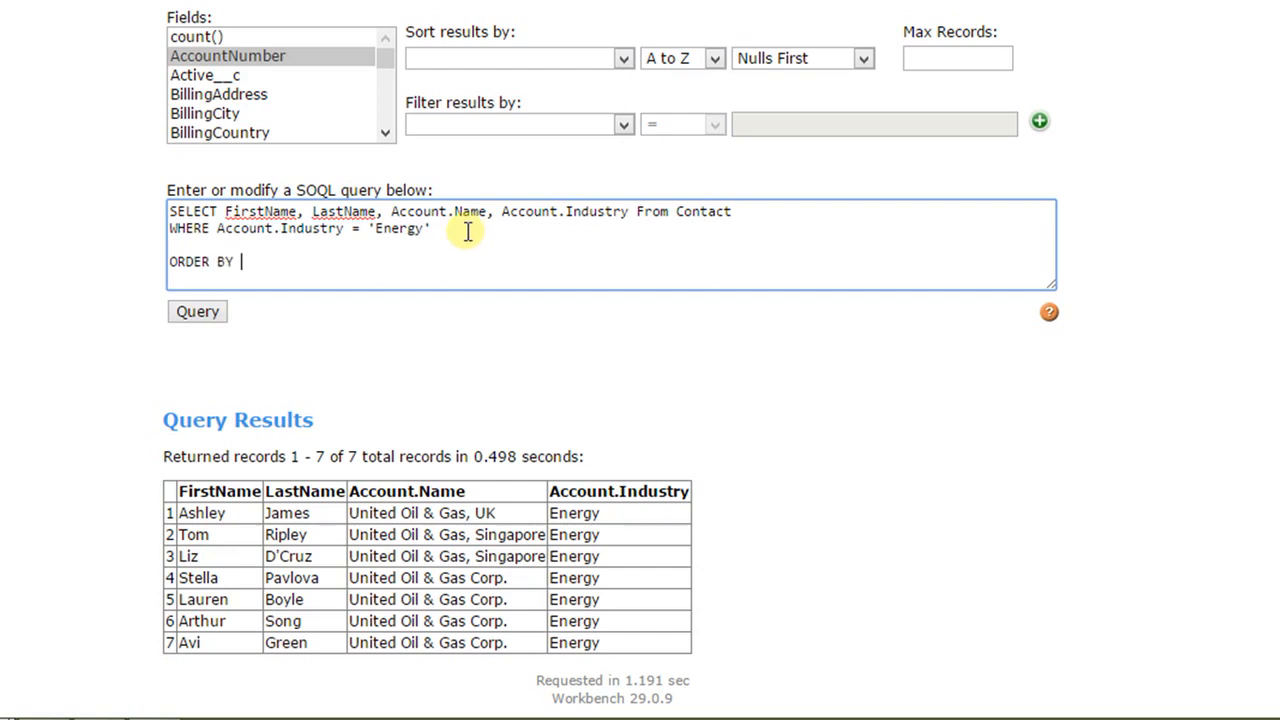
type("LastName ASC")
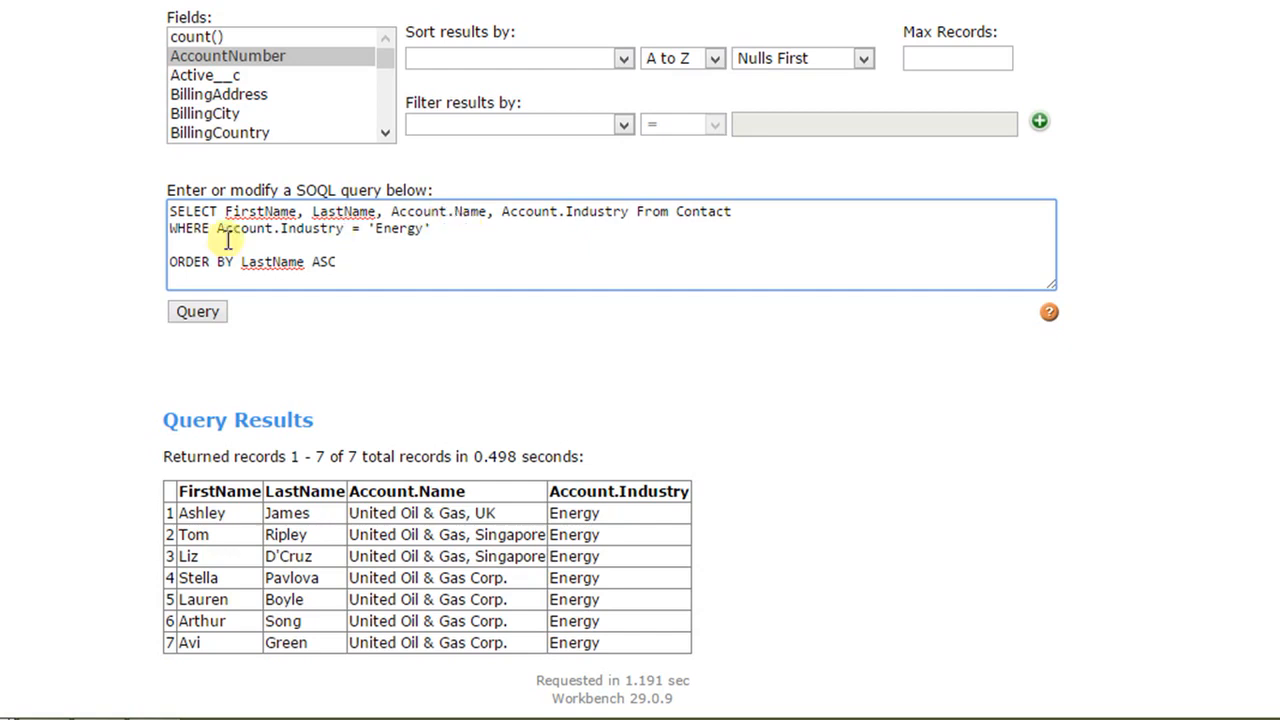
Step: Run the sorted query and check the order of the LastName column in the results
left_click(195, 314)
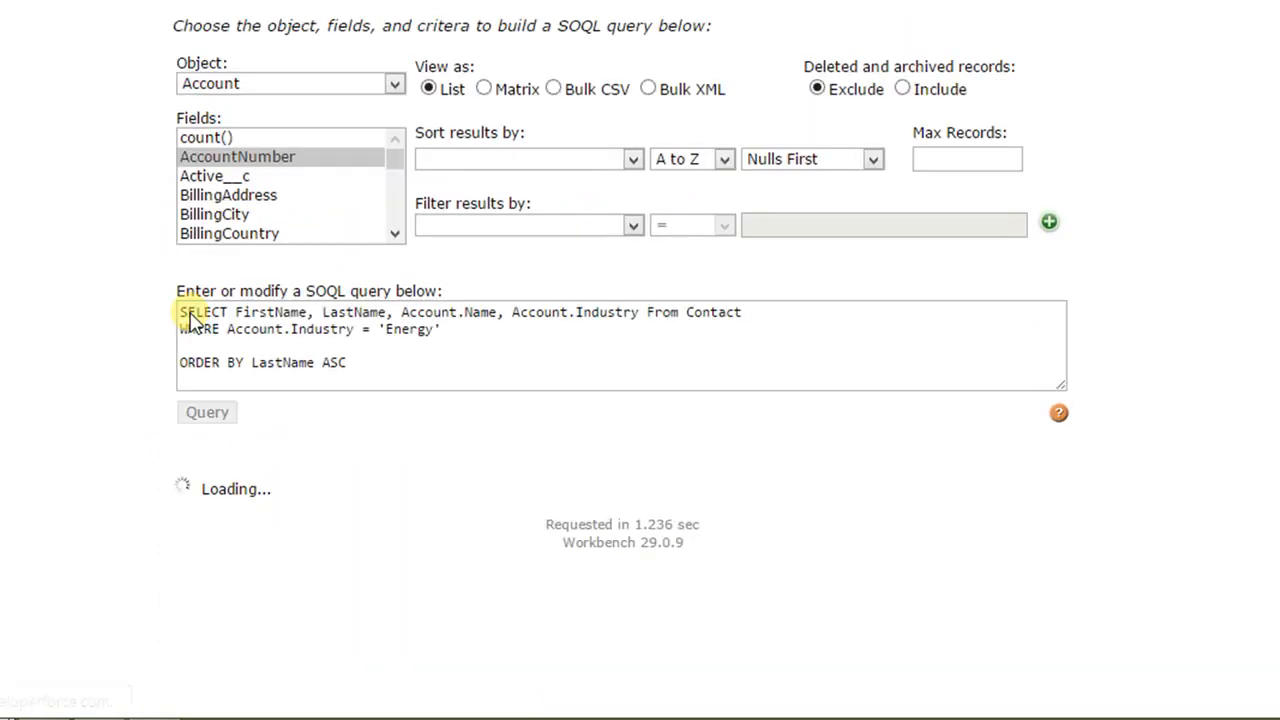
scroll(243, 490, "down", 1)
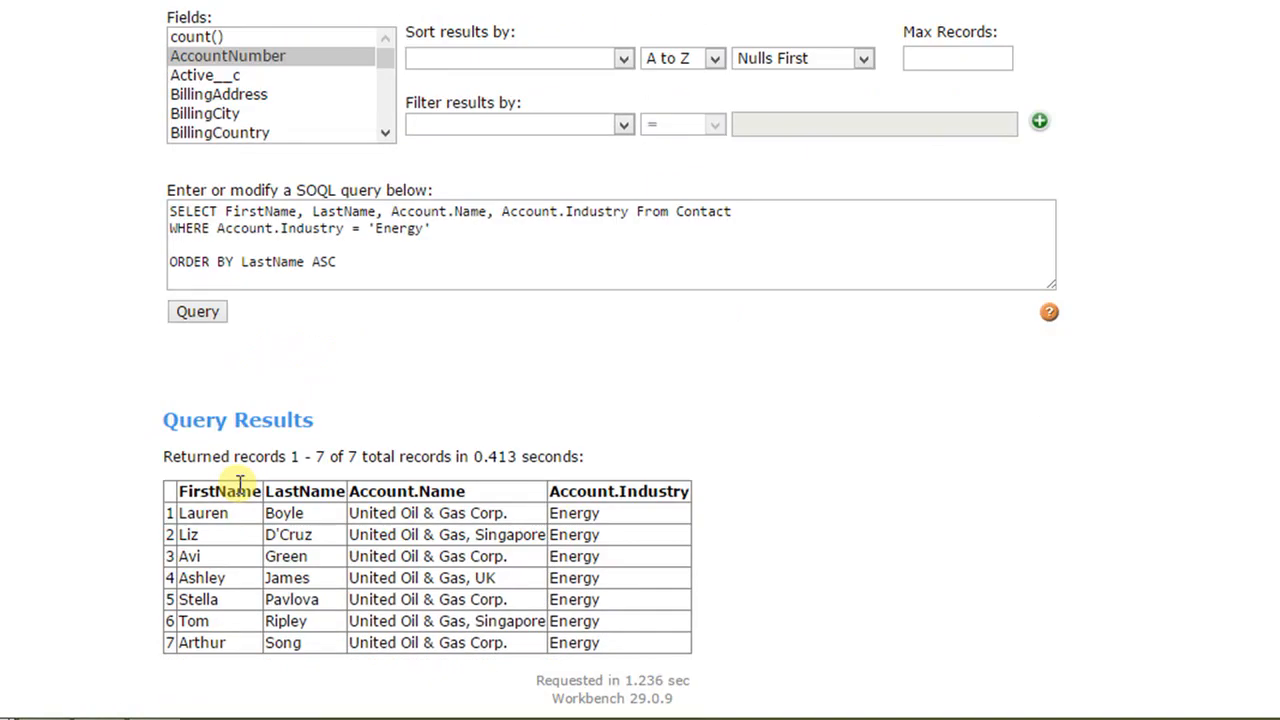
left_click_drag(306, 515, 268, 514)
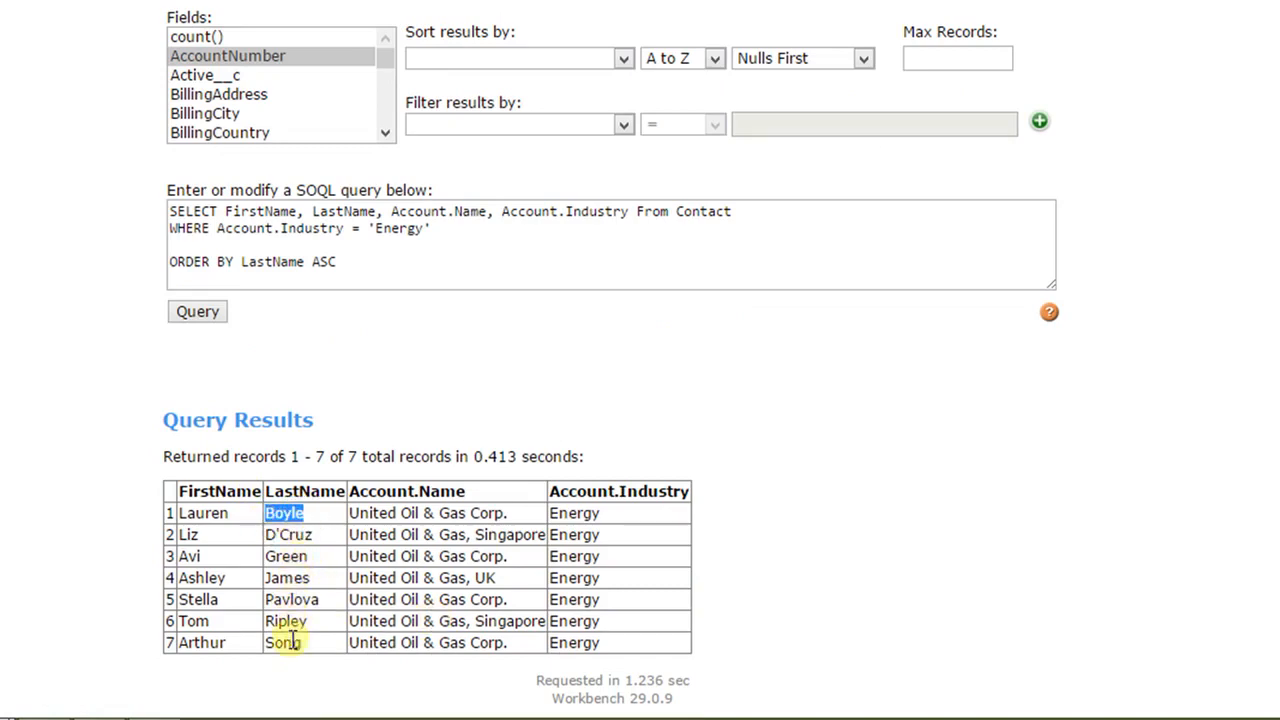
Step: Insert the condition AND FirstName LIKE 'A%' between the WHERE line and the ORDER BY clause
left_click(362, 258)
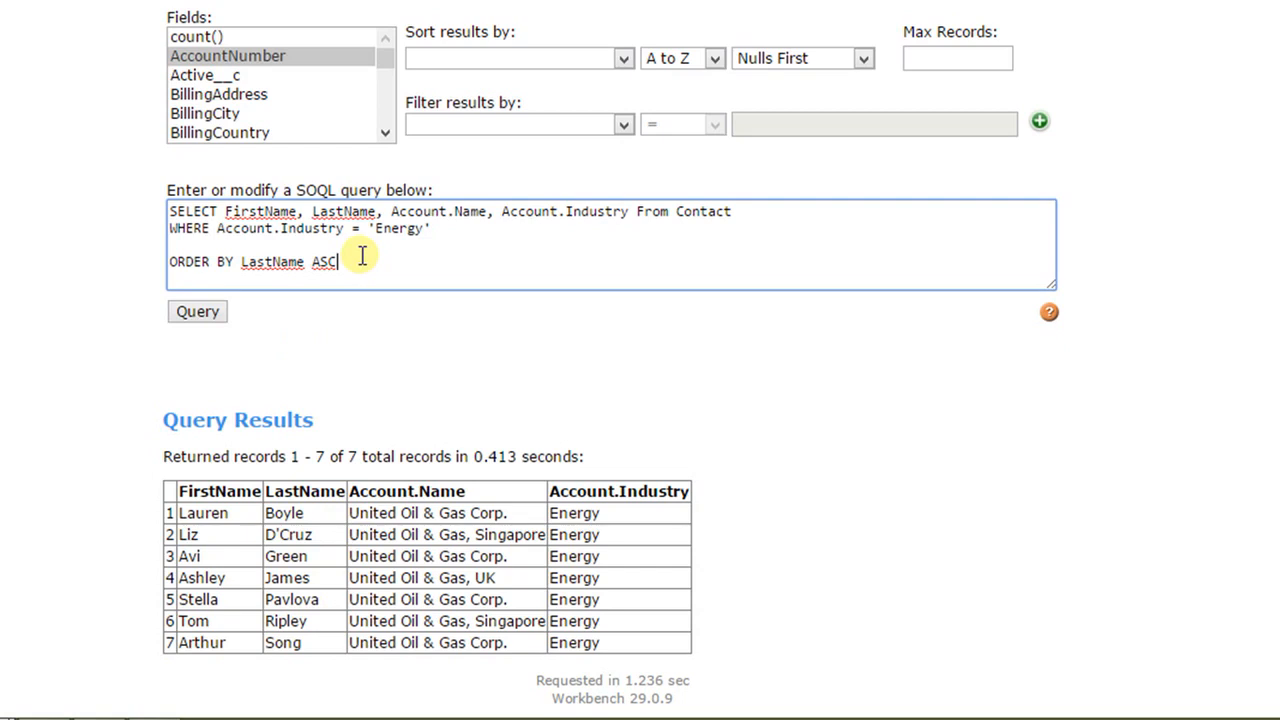
left_click(229, 248)
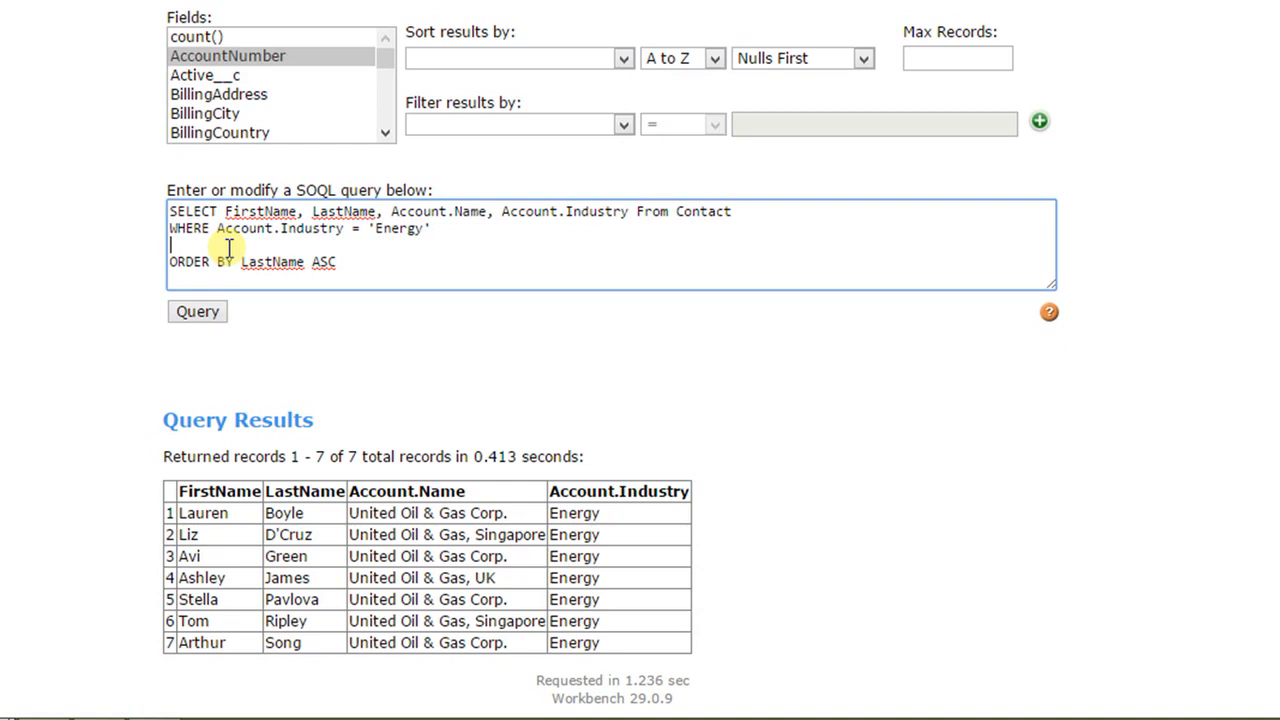
key("Return")
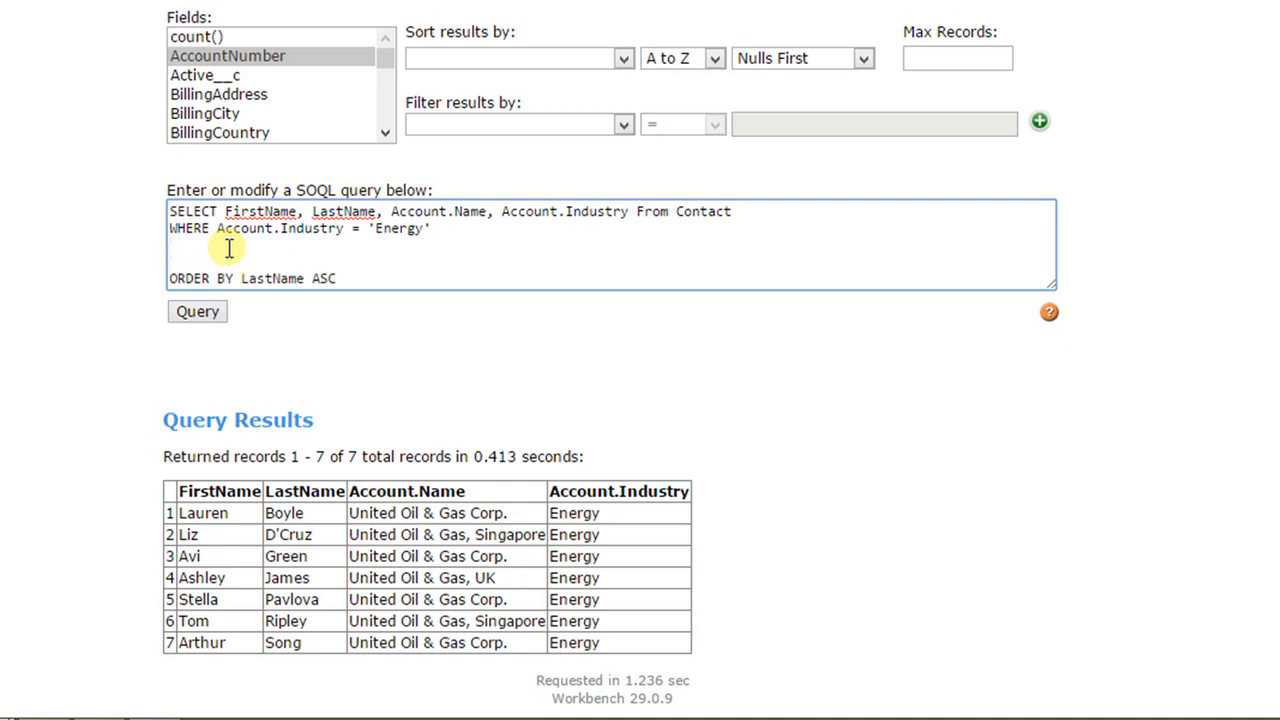
key("Down")
key("Up")
type("AND FirstName LIKE")
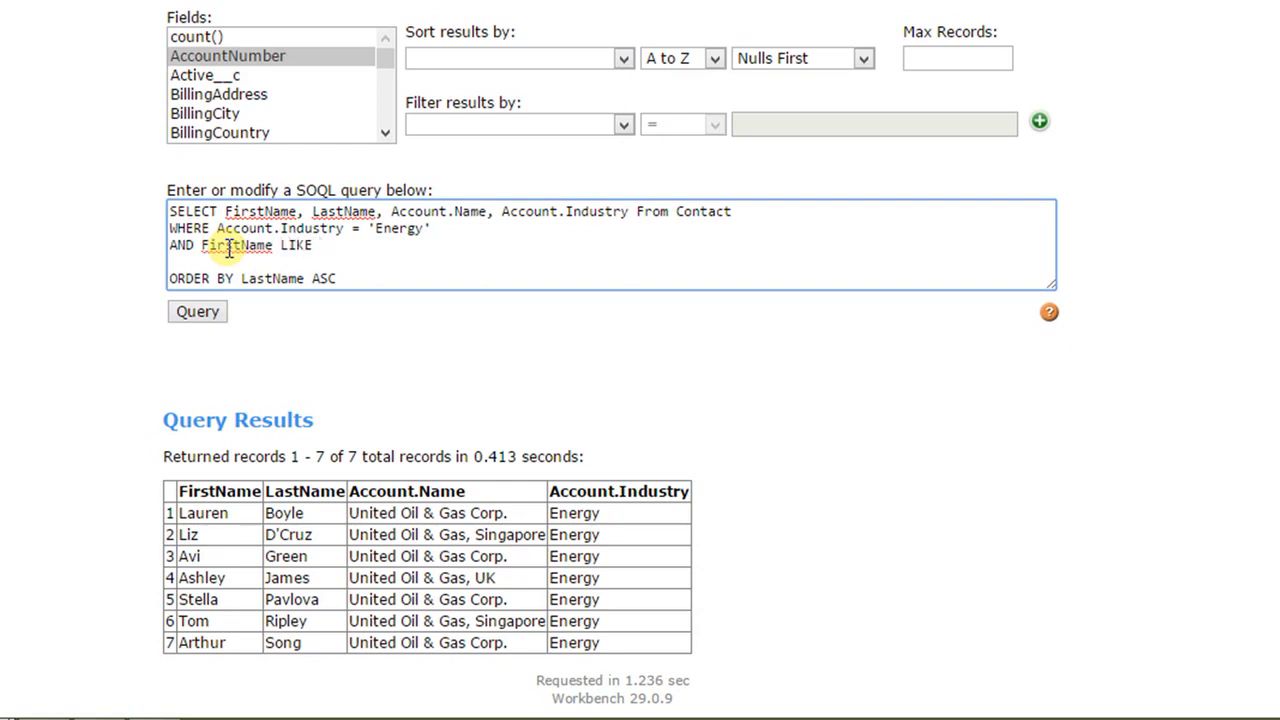
type(" 'A%")
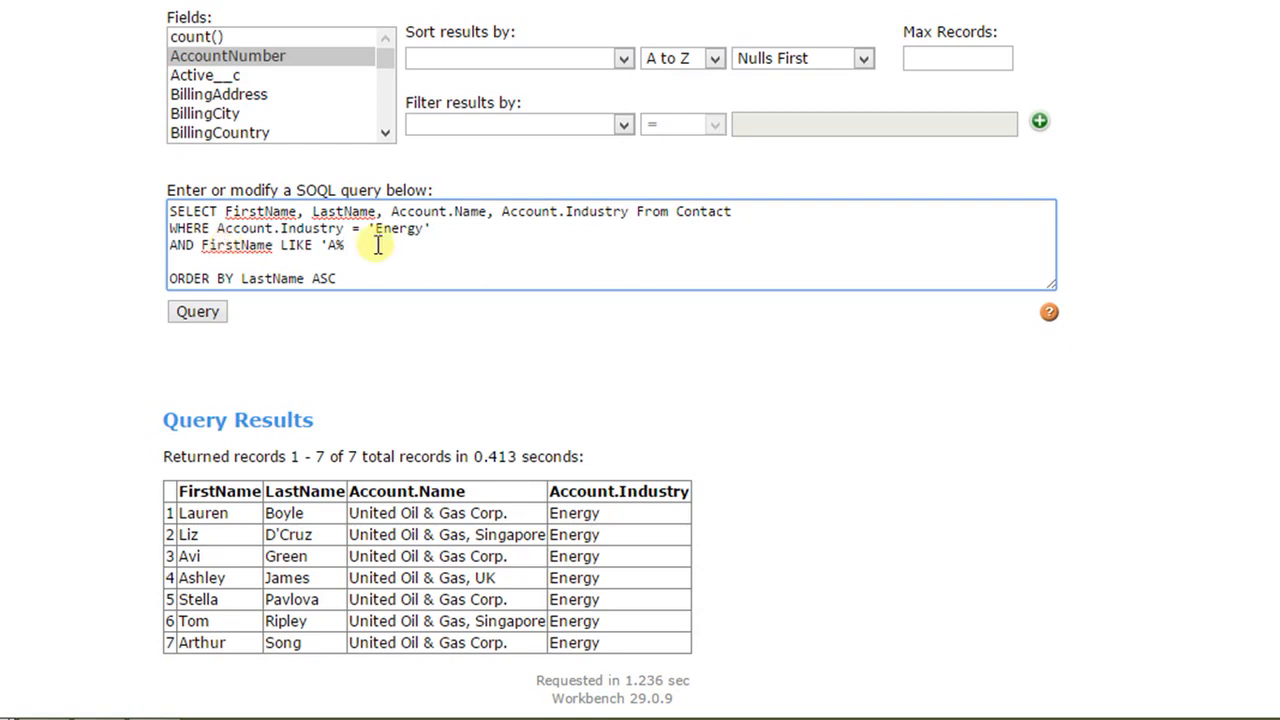
type("'")
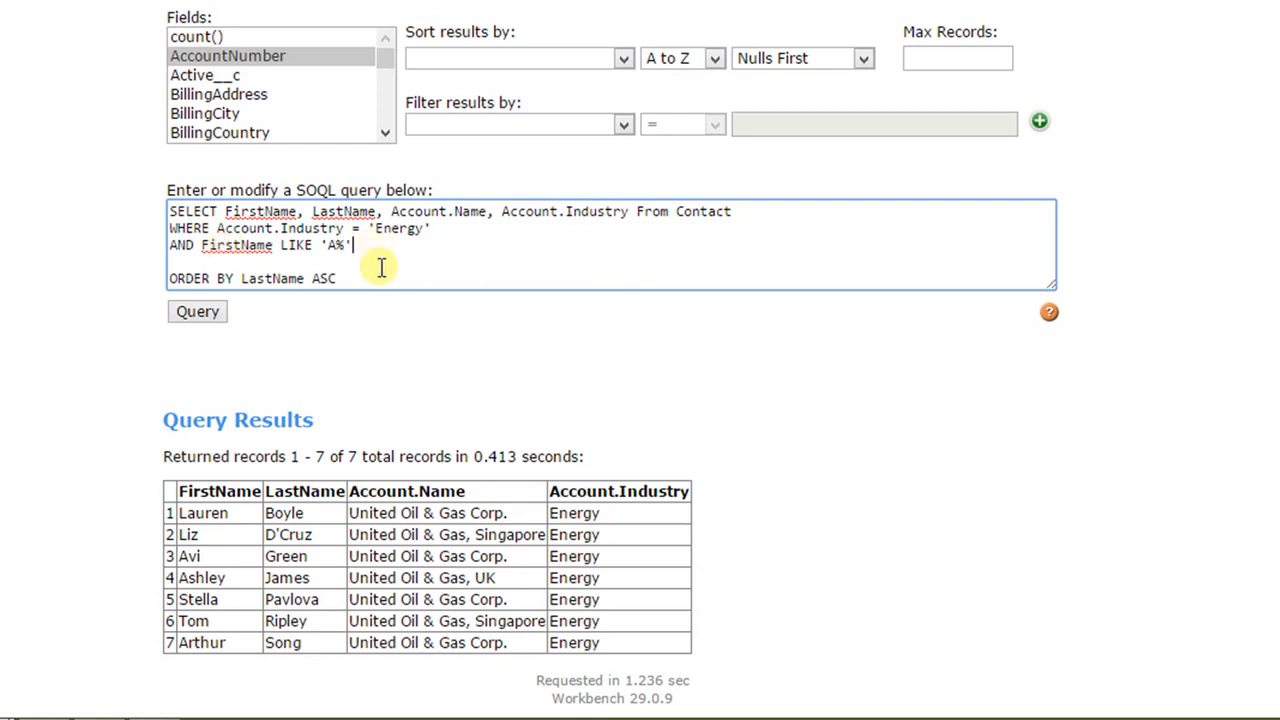
Step: Run the query with the FirstName LIKE condition and check the first names in the results
left_click(193, 314)
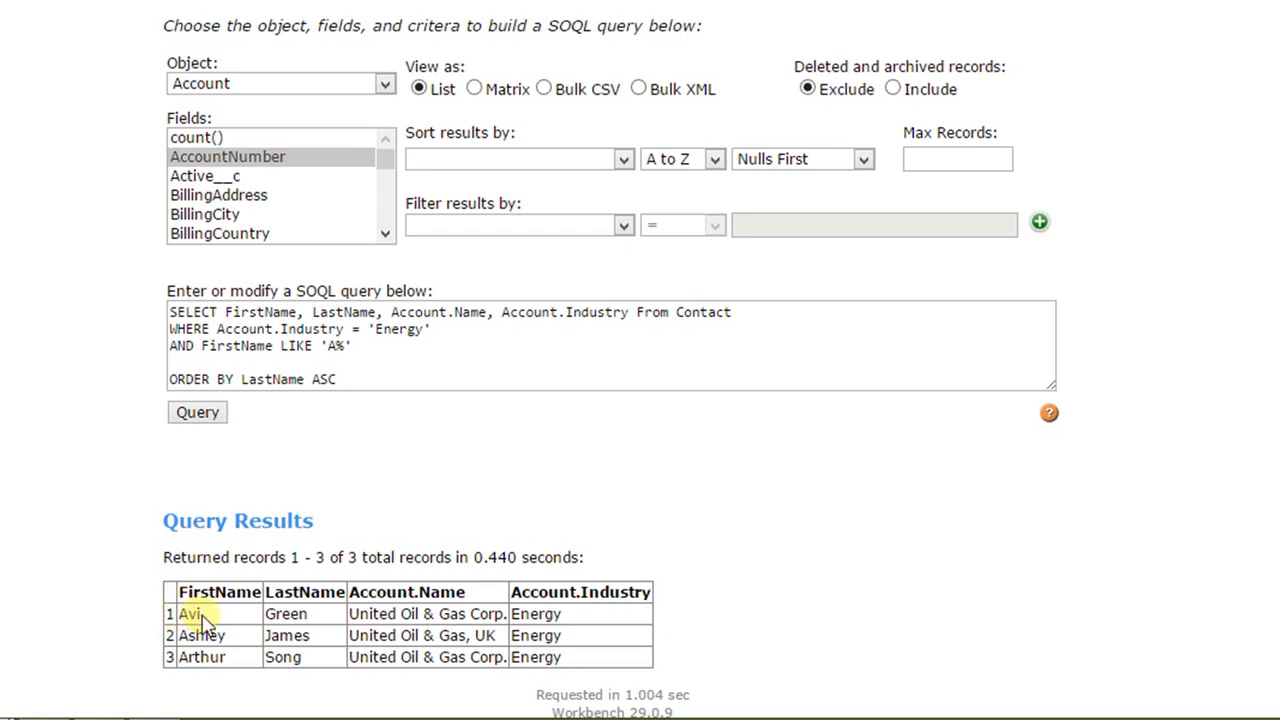
double_click(189, 614)
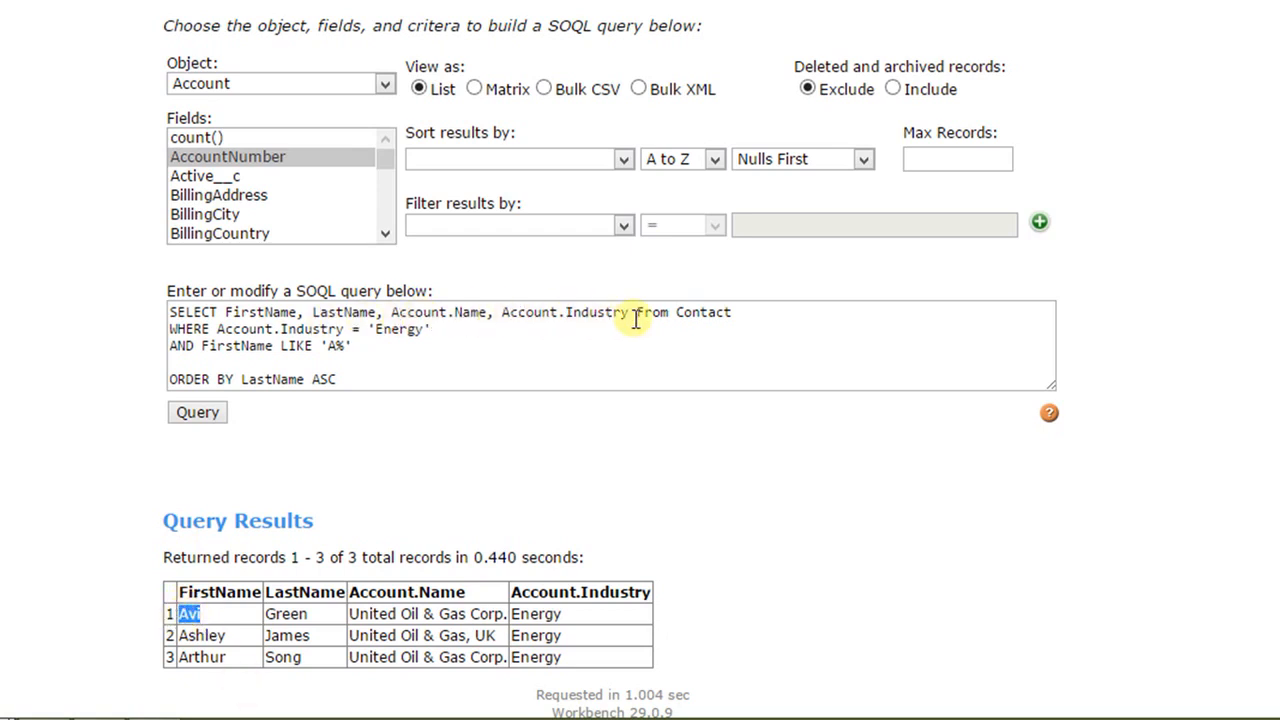
Step: Delete the AND FirstName LIKE 'A%' condition and the blank lines between the WHERE condition and the ORDER BY clause
left_click(378, 375)
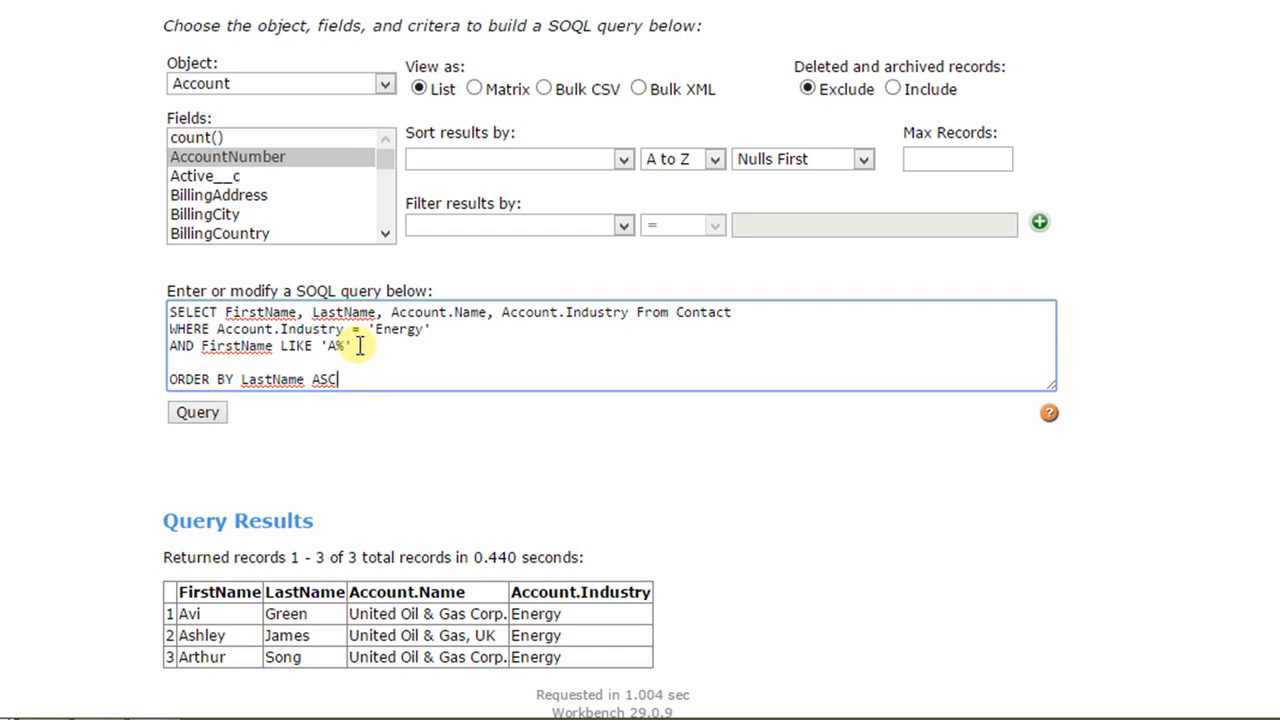
left_click_drag(357, 345, 170, 350)
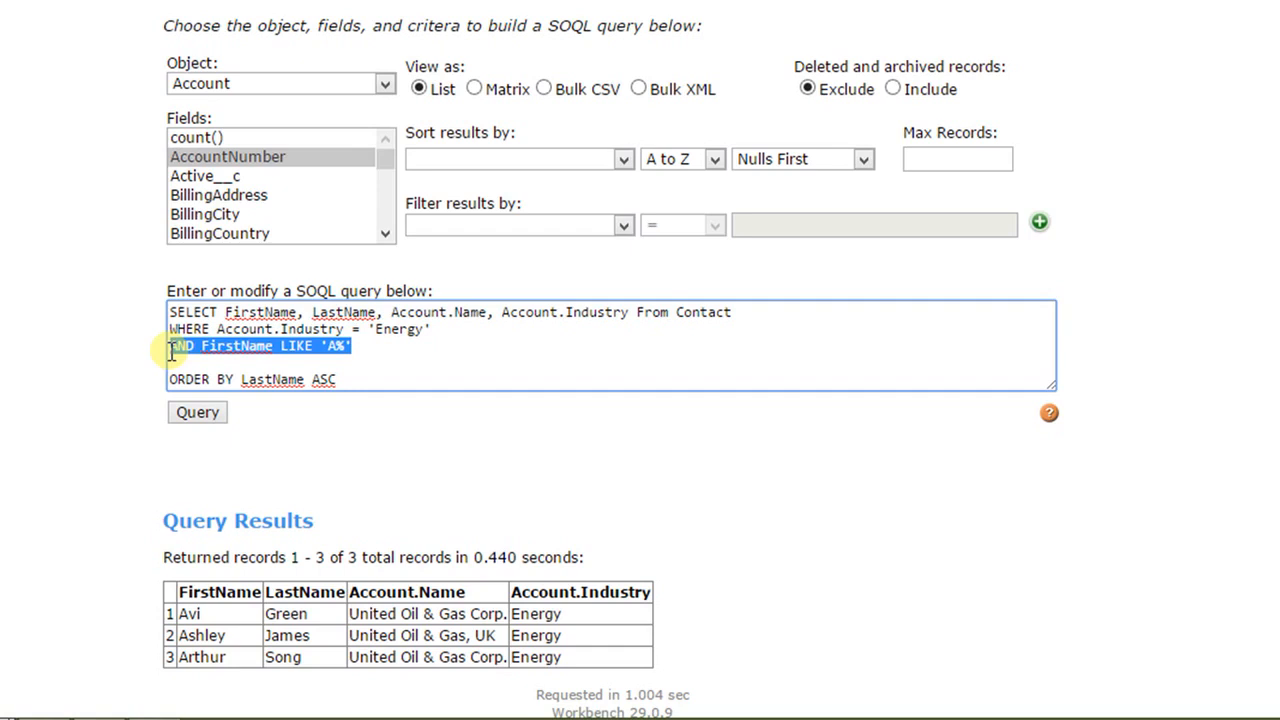
key("Delete")
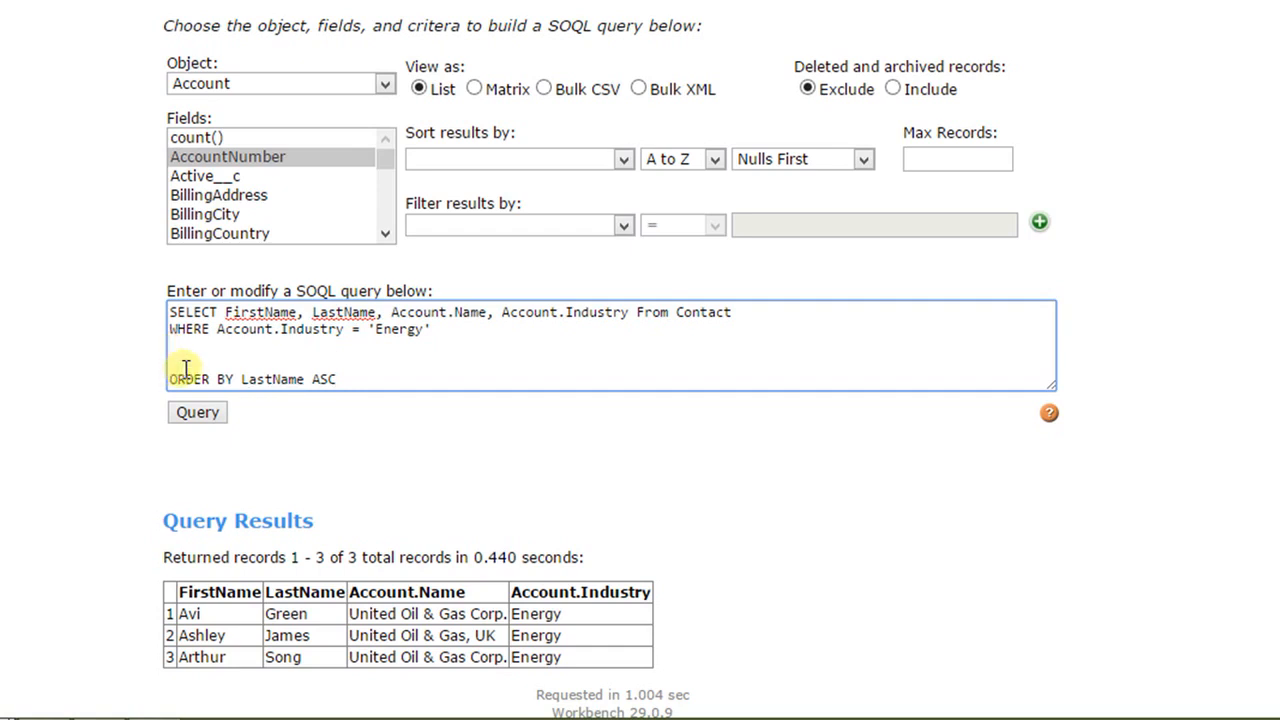
key("Delete")
key("Delete")
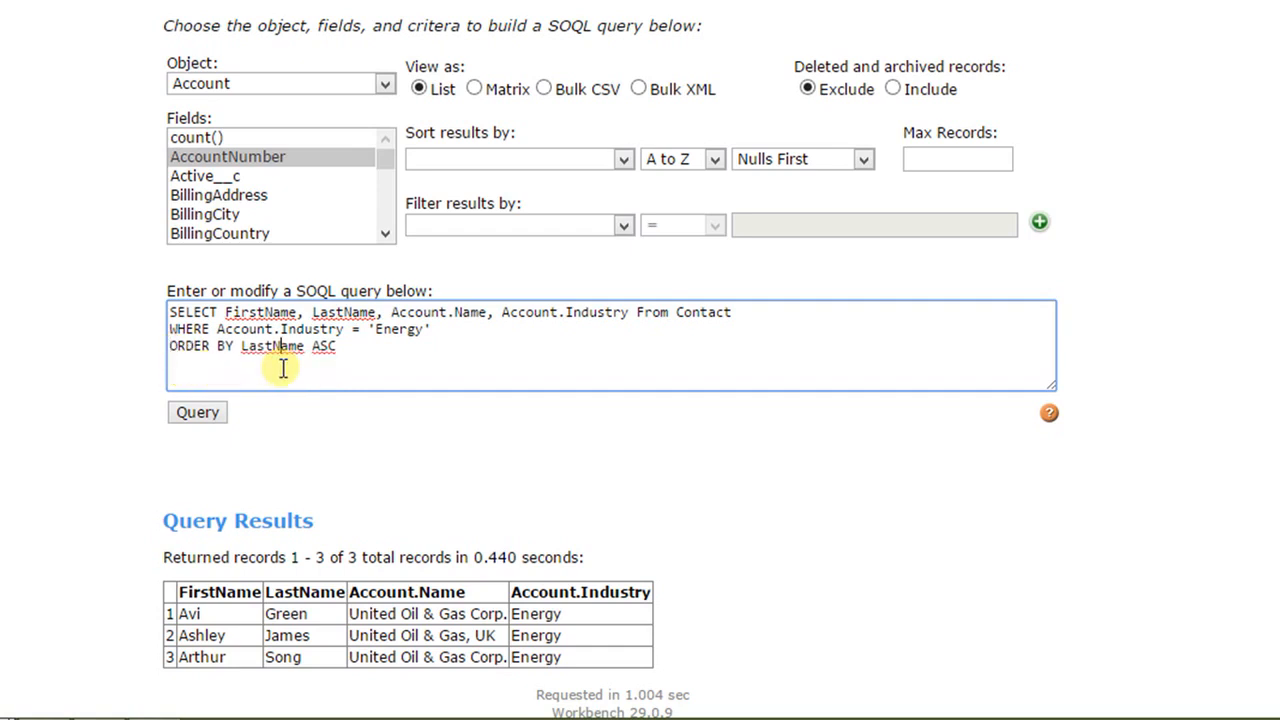
Step: Add LIMIT 10 on a new line below the ORDER BY clause and run the query
left_click(366, 350)
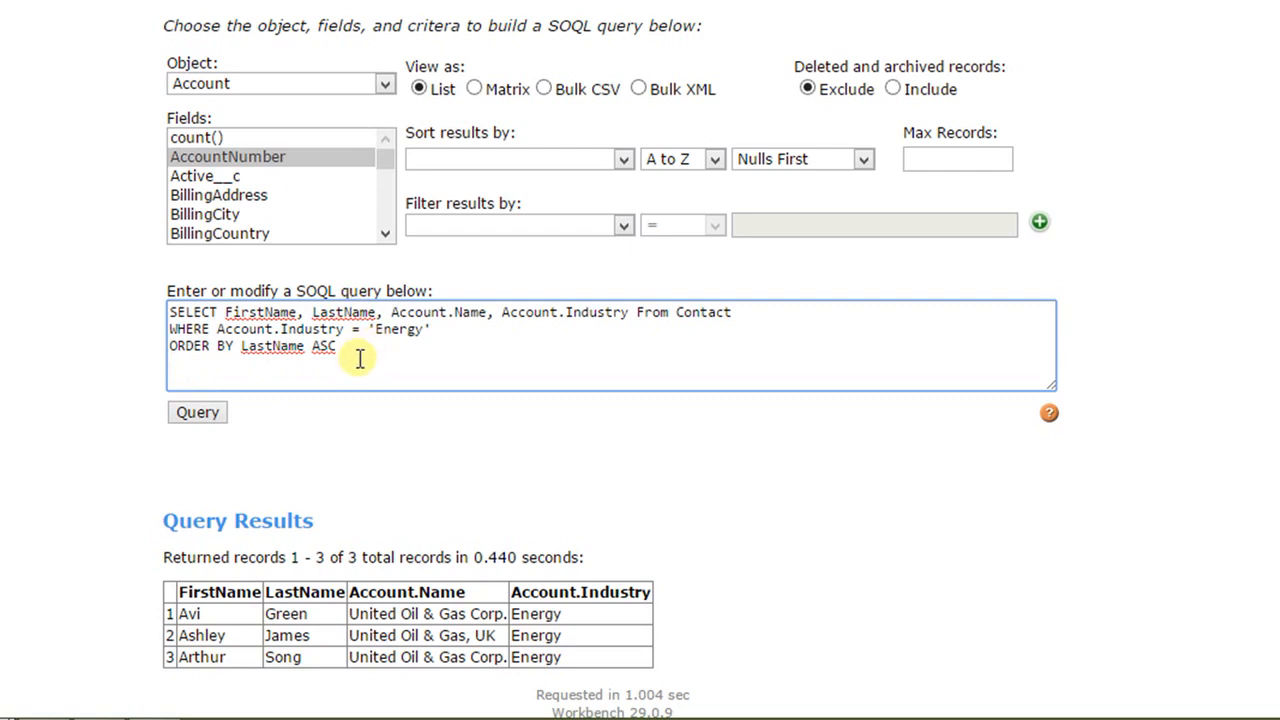
key("Return")
type("LIMIT 10")
left_click(218, 418)
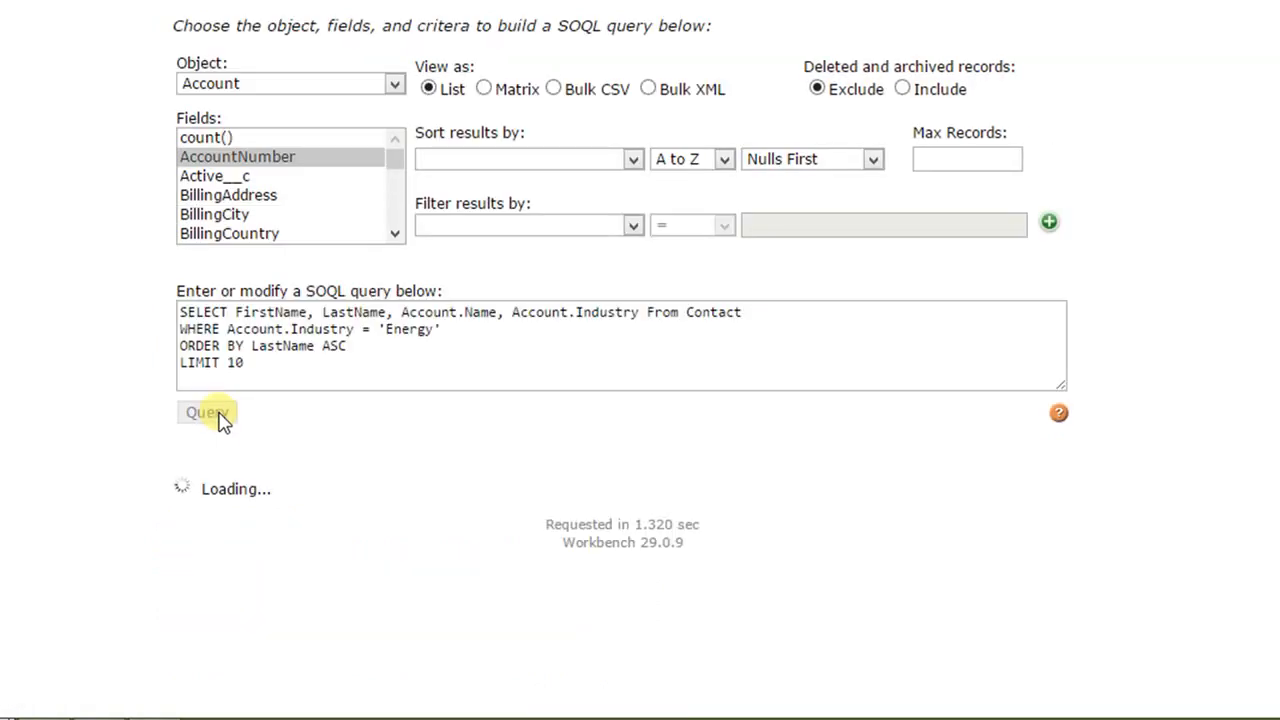
scroll(222, 418, "down", 1)
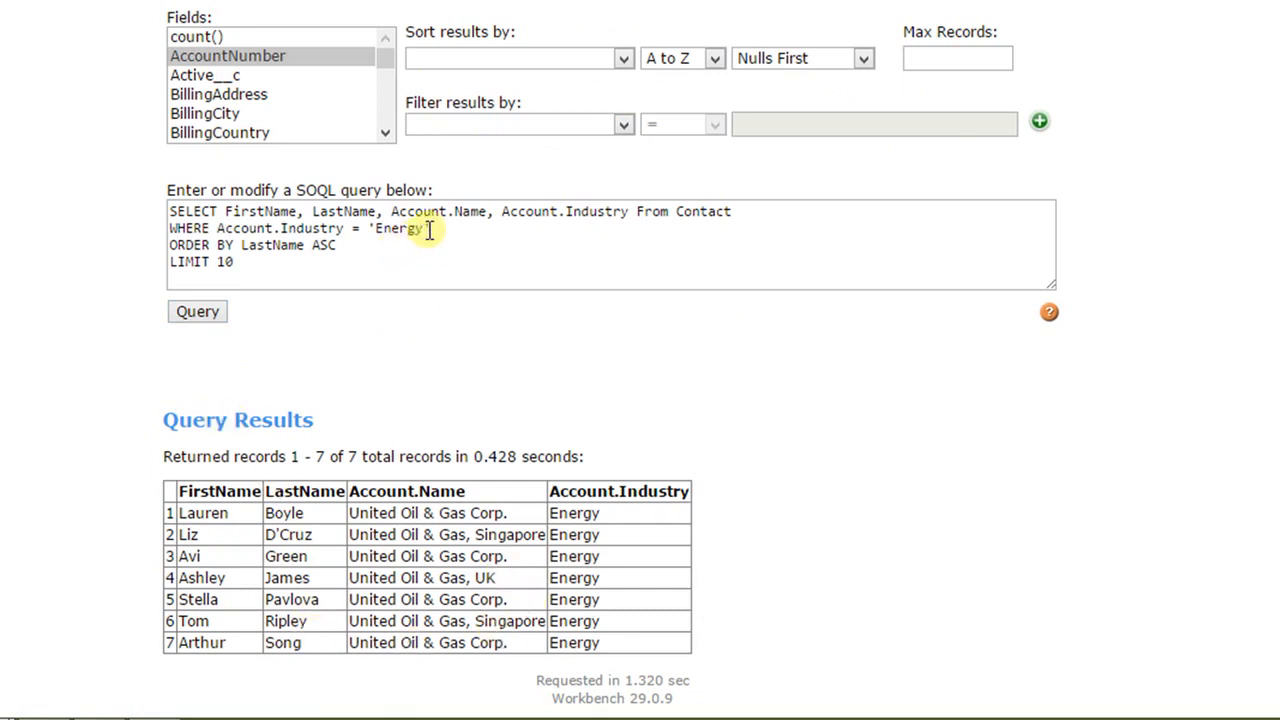
Step: Remove the WHERE and ORDER BY lines, run the query with only LIMIT 10, and review the returned records
left_click_drag(380, 245, 170, 228)
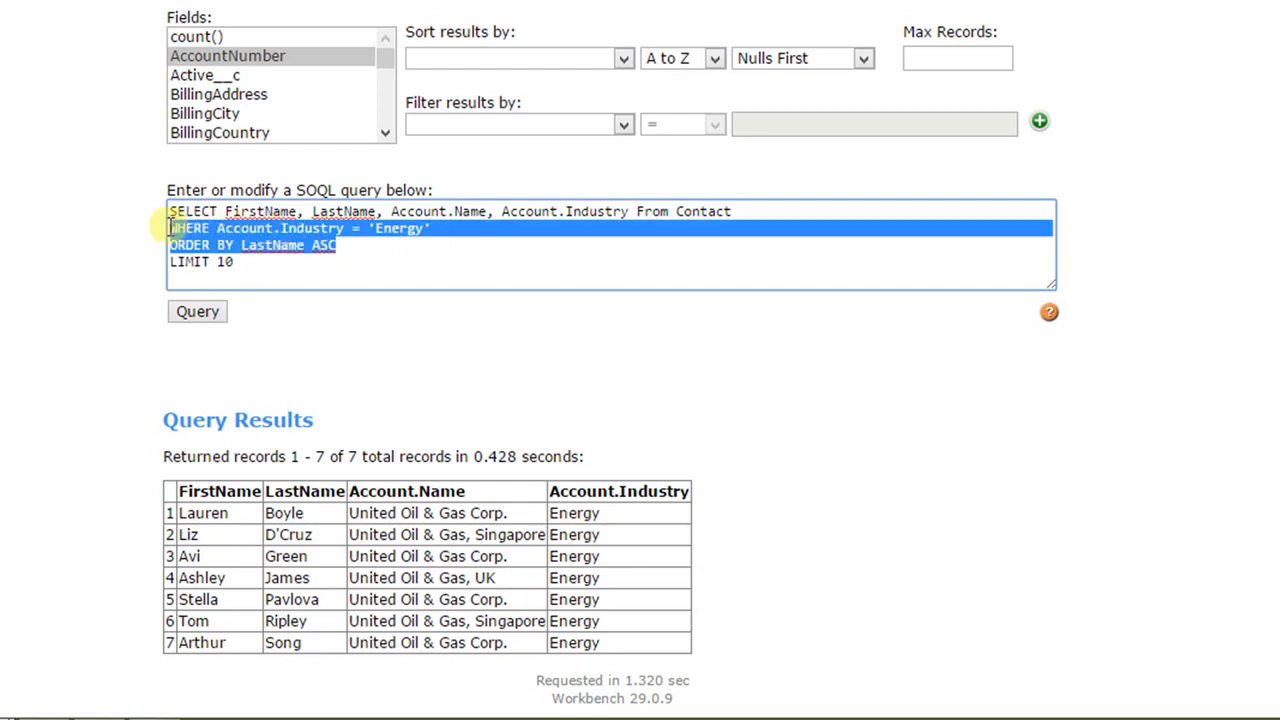
key("Delete")
left_click(197, 312)
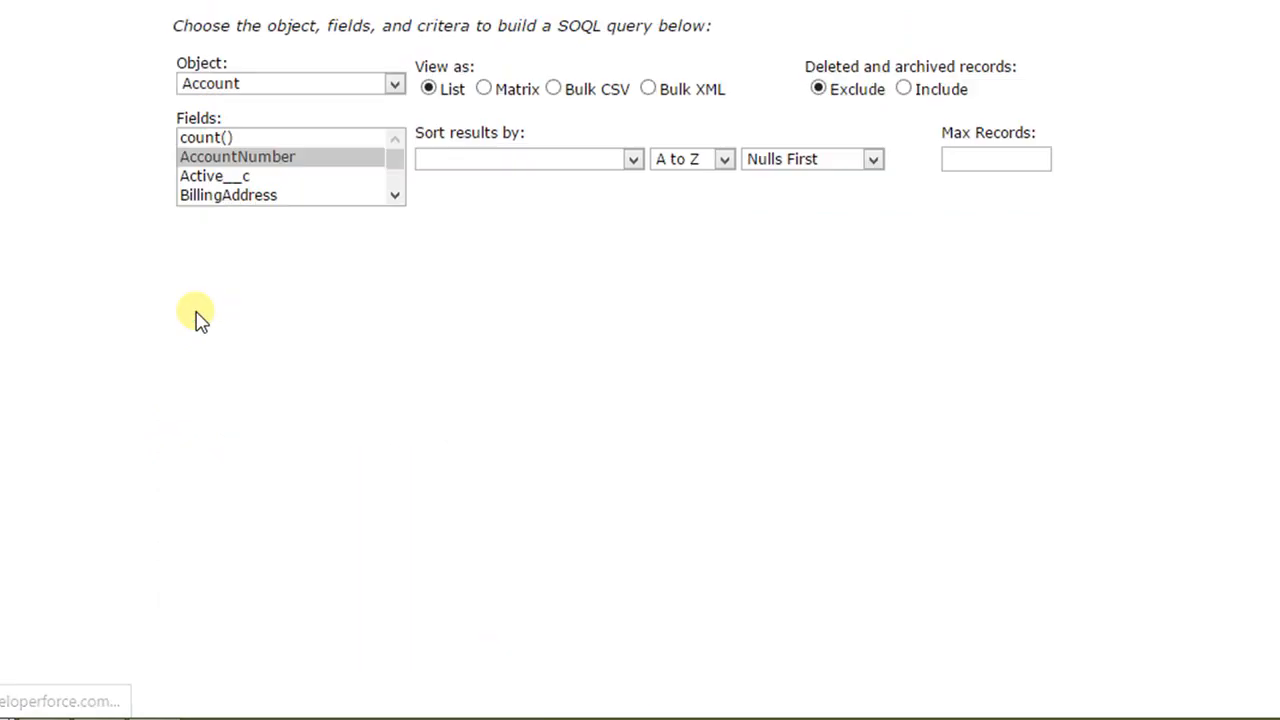
scroll(197, 318, "down", 2)
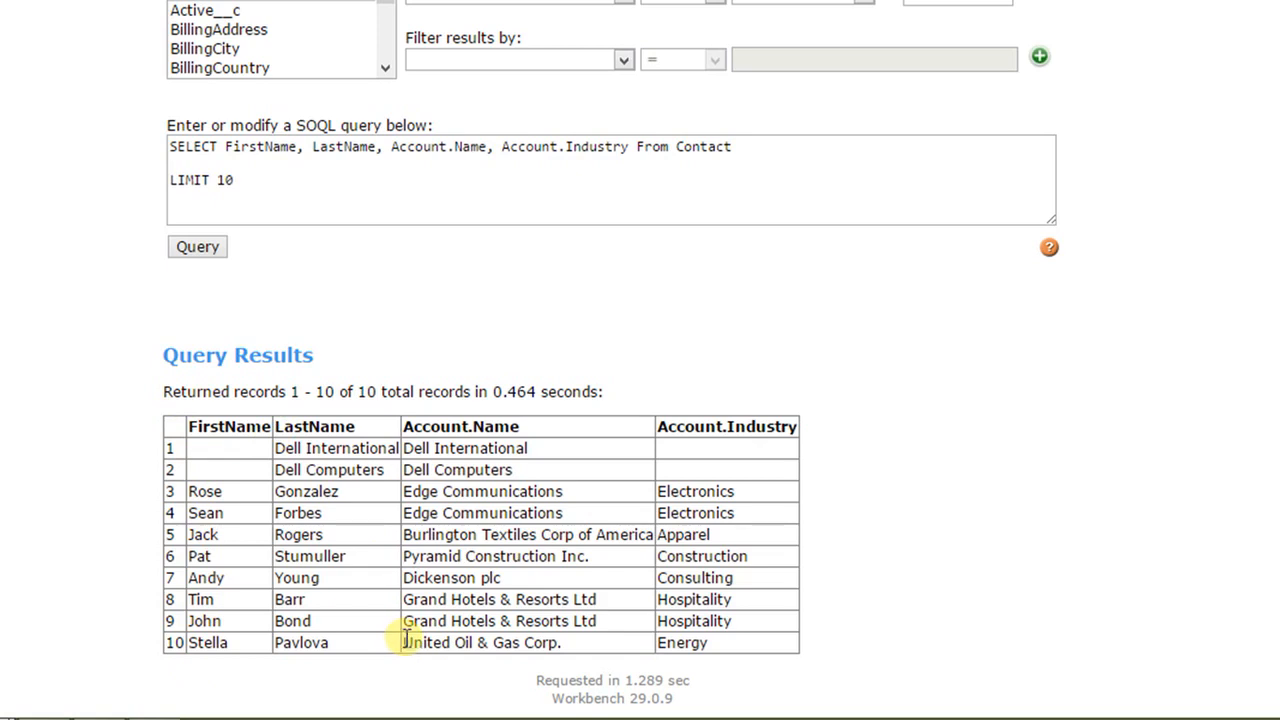
scroll(407, 637, "up", 1)
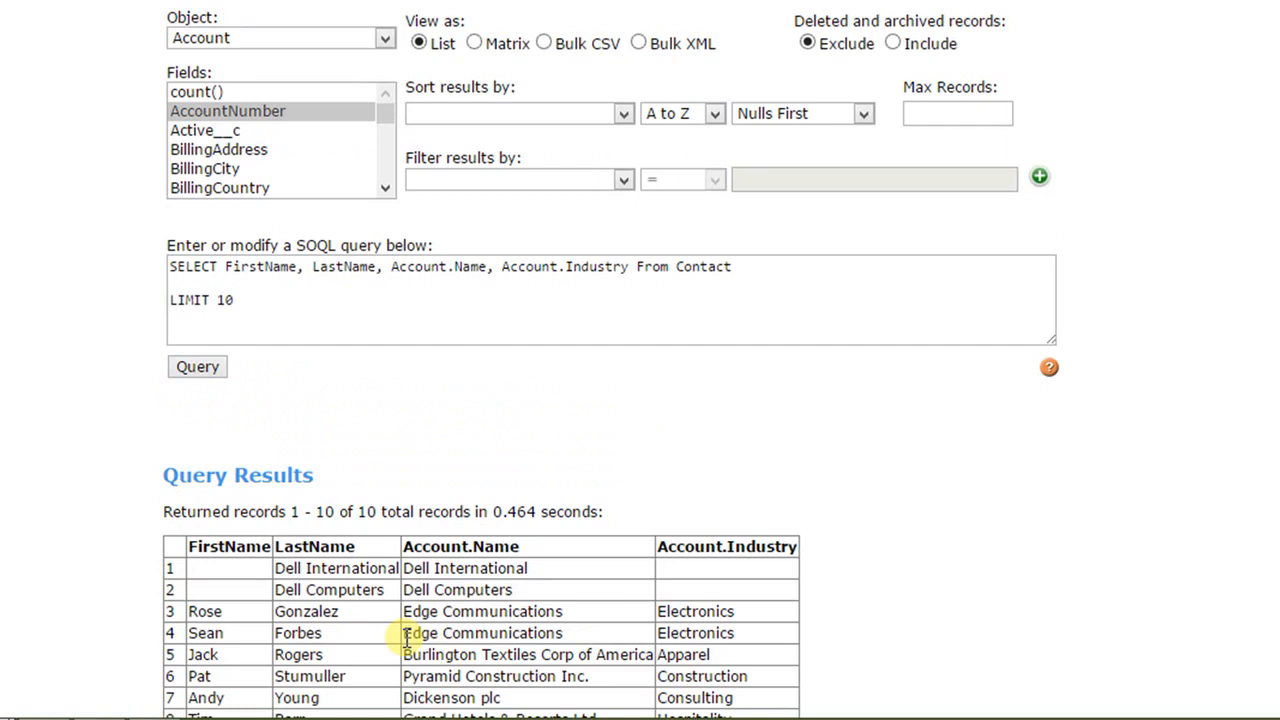
scroll(407, 637, "down", 1)
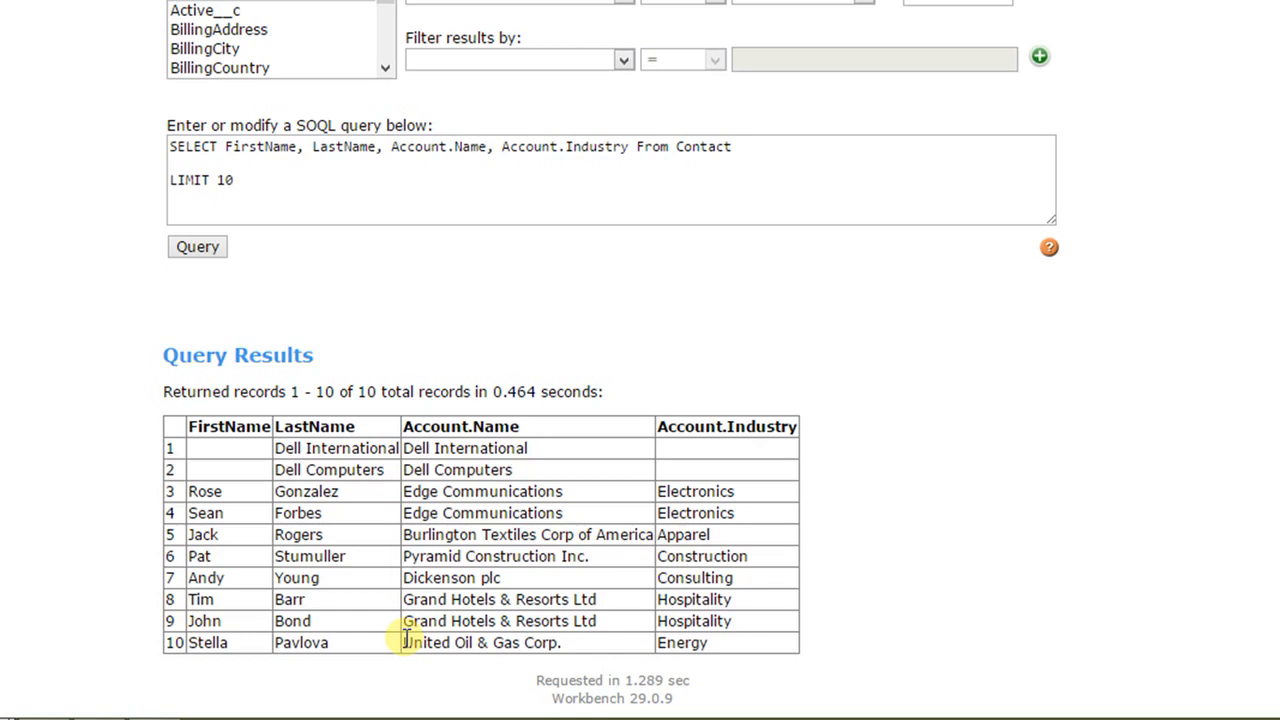
scroll(407, 640, "up", 1)
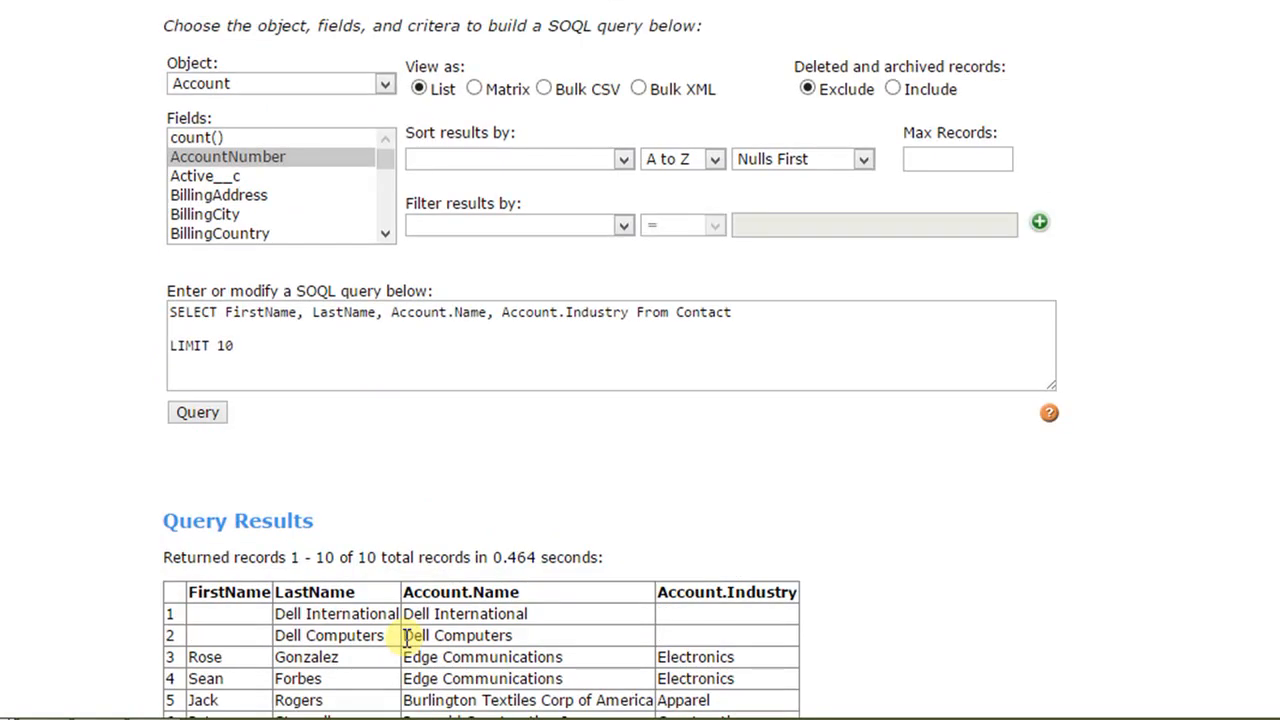